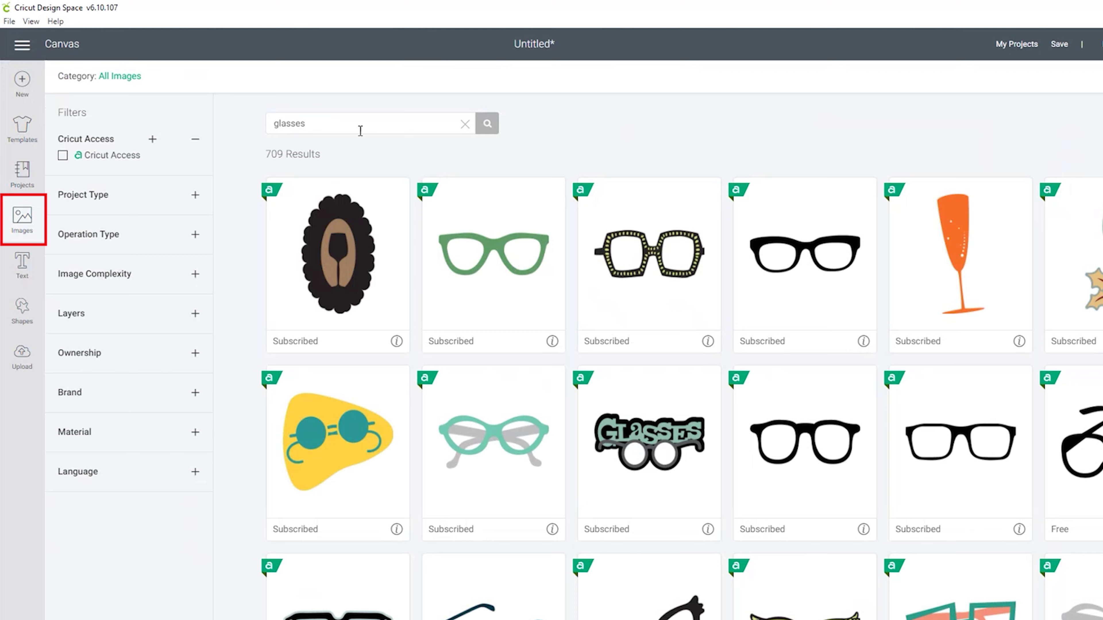
# Search the image library for glasses and pick the round glasses with separate arms.
pyautogui.click(465, 124)
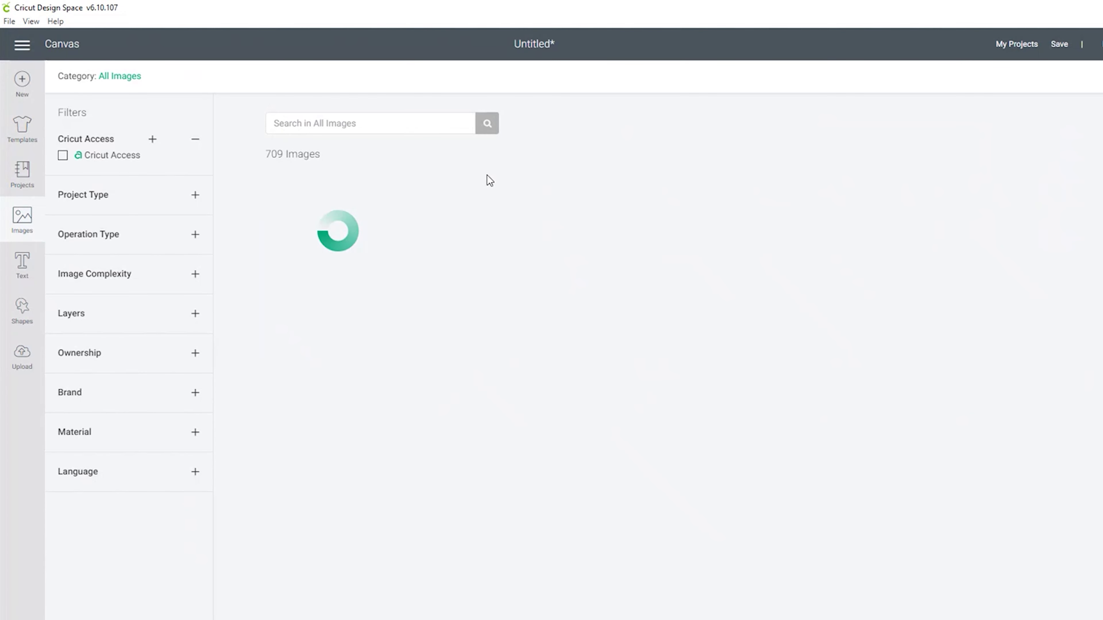
pyautogui.write('glasses')
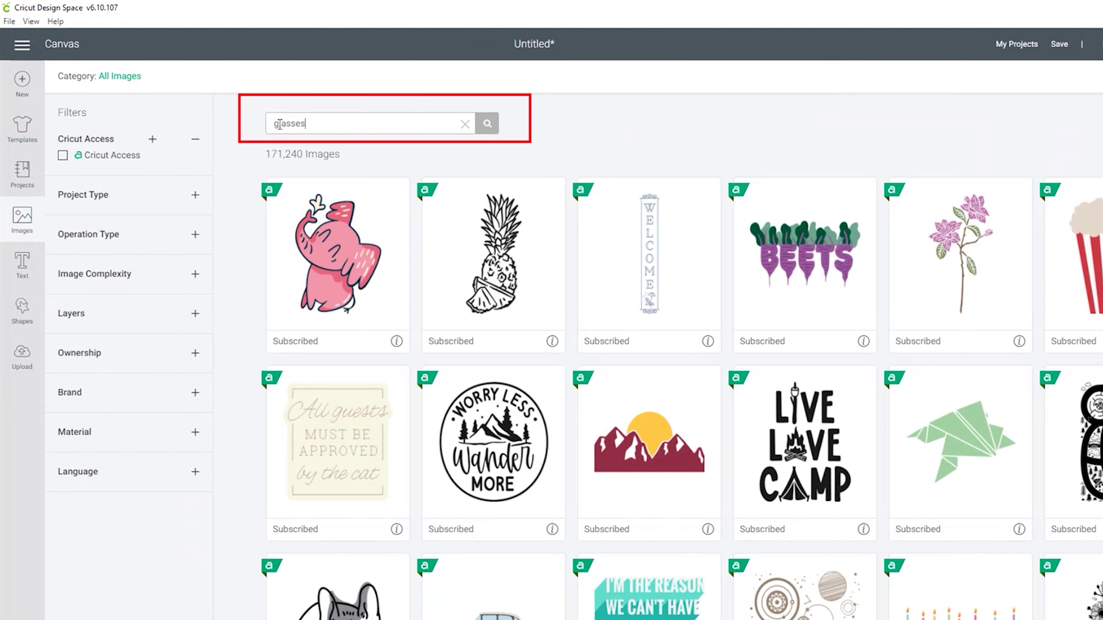
pyautogui.press('Return')
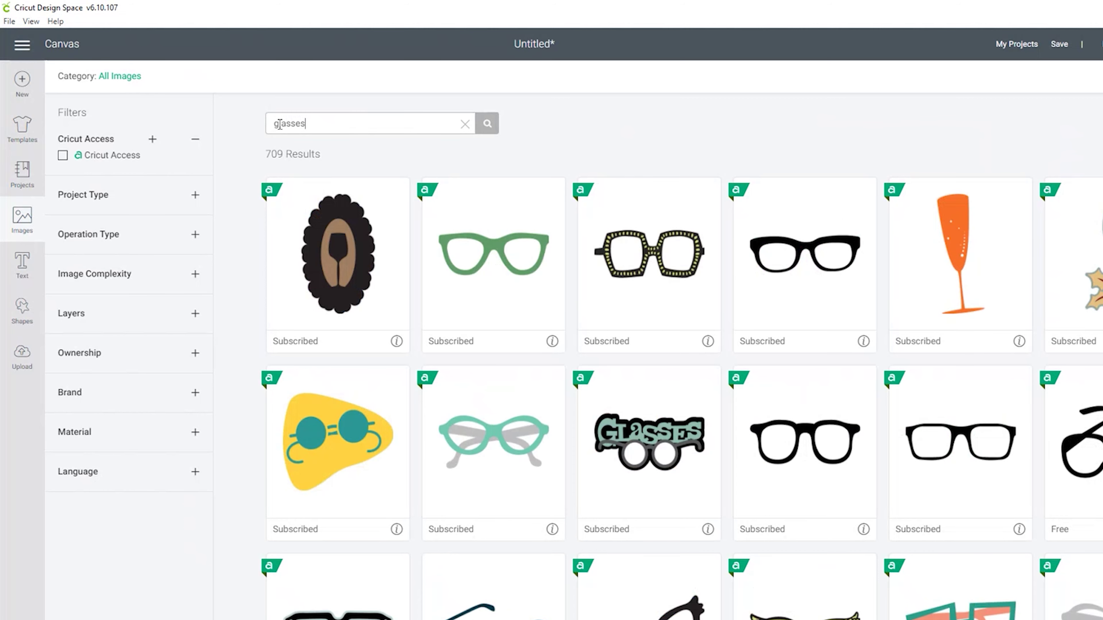
pyautogui.scroll(-2, 770, 373)
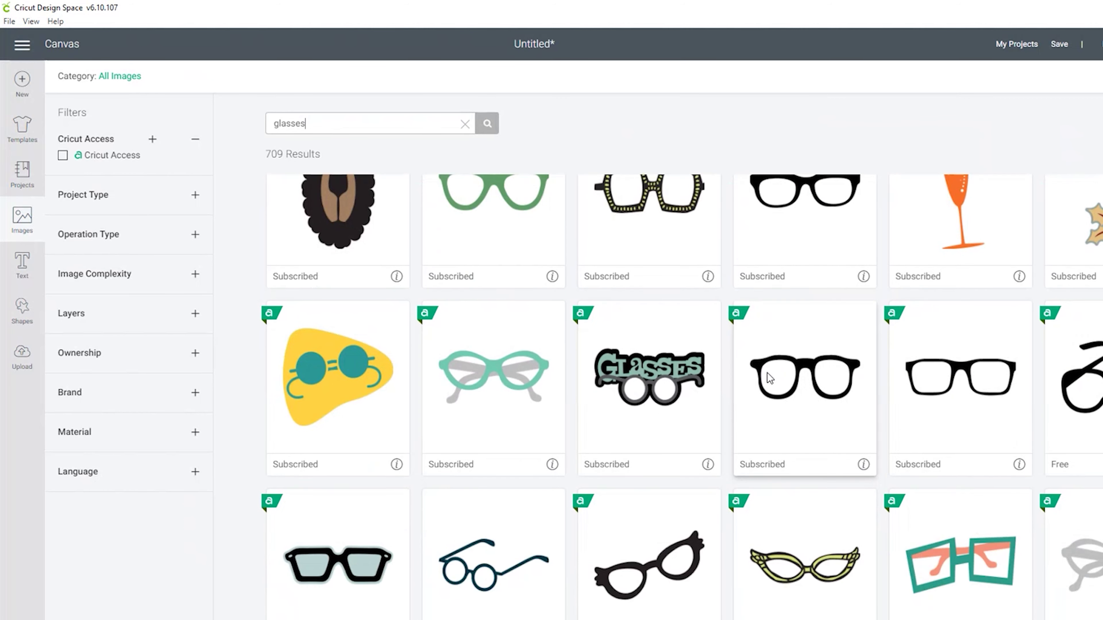
pyautogui.scroll(-4, 768, 377)
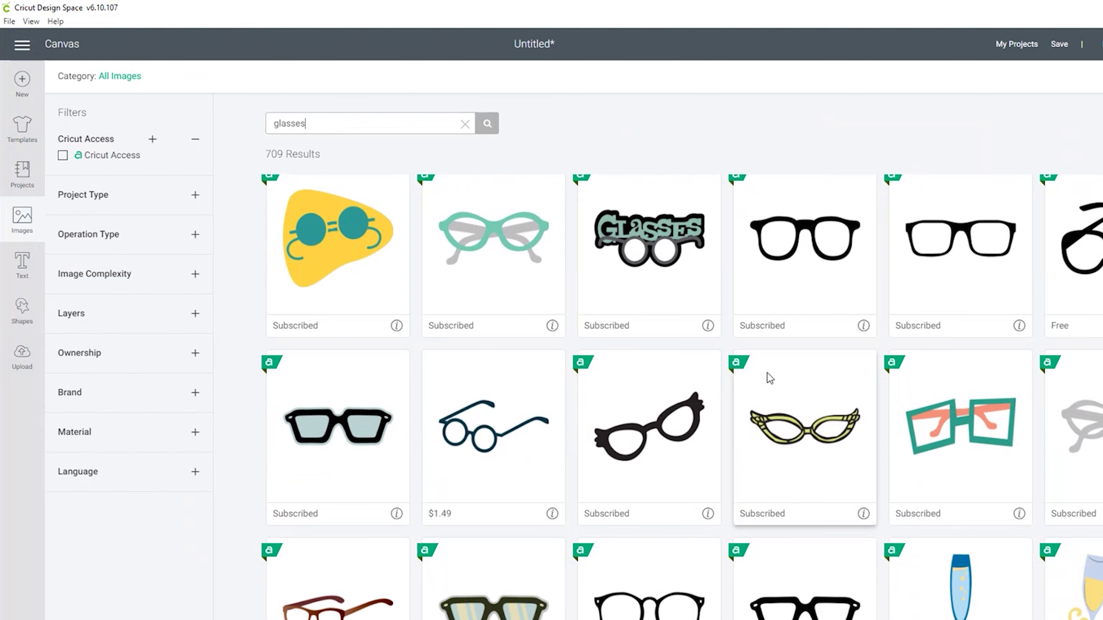
pyautogui.scroll(-7, 767, 373)
pyautogui.scroll(-4, 768, 373)
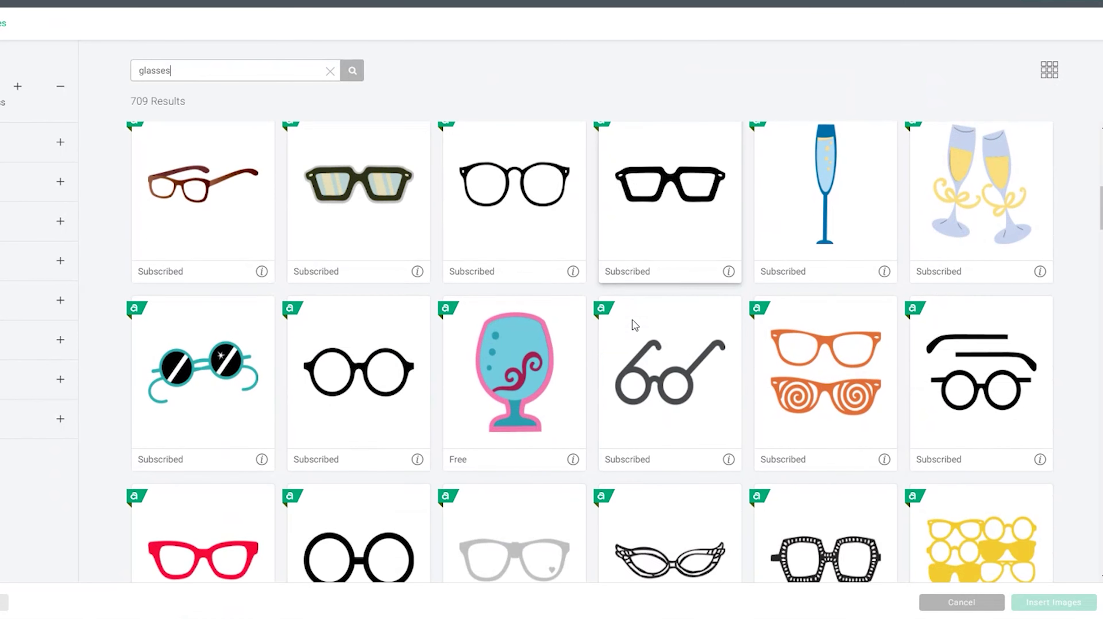
pyautogui.scroll(-3, 632, 321)
pyautogui.click(995, 260)
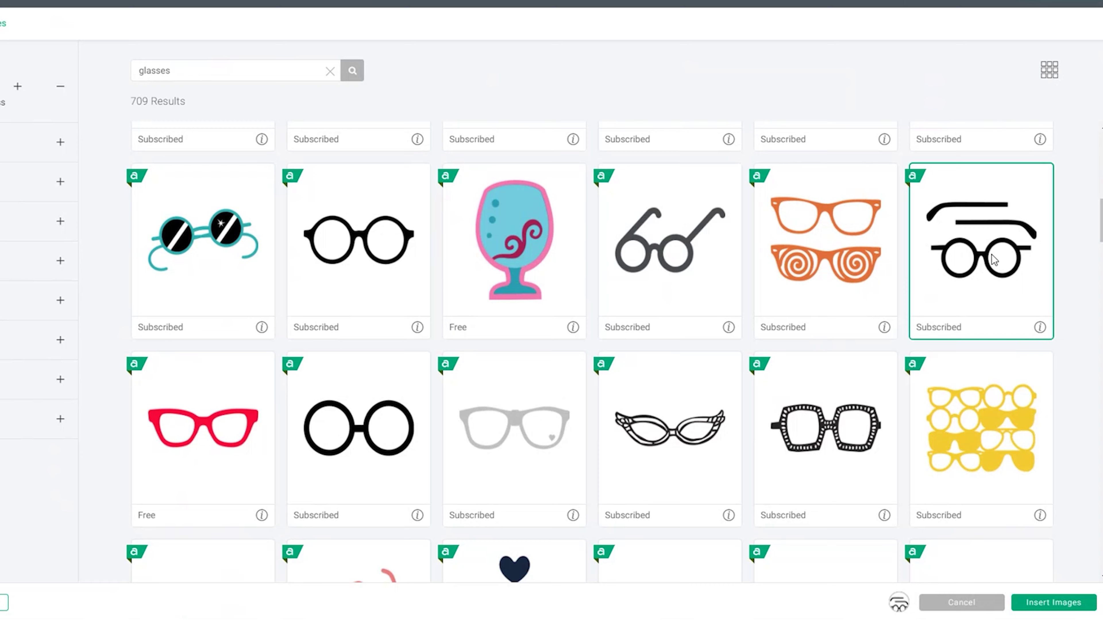
# Insert the round glasses, then calculate that 13.2 cm at 1:6 scale gives 2.2 cm.
pyautogui.click(1054, 602)
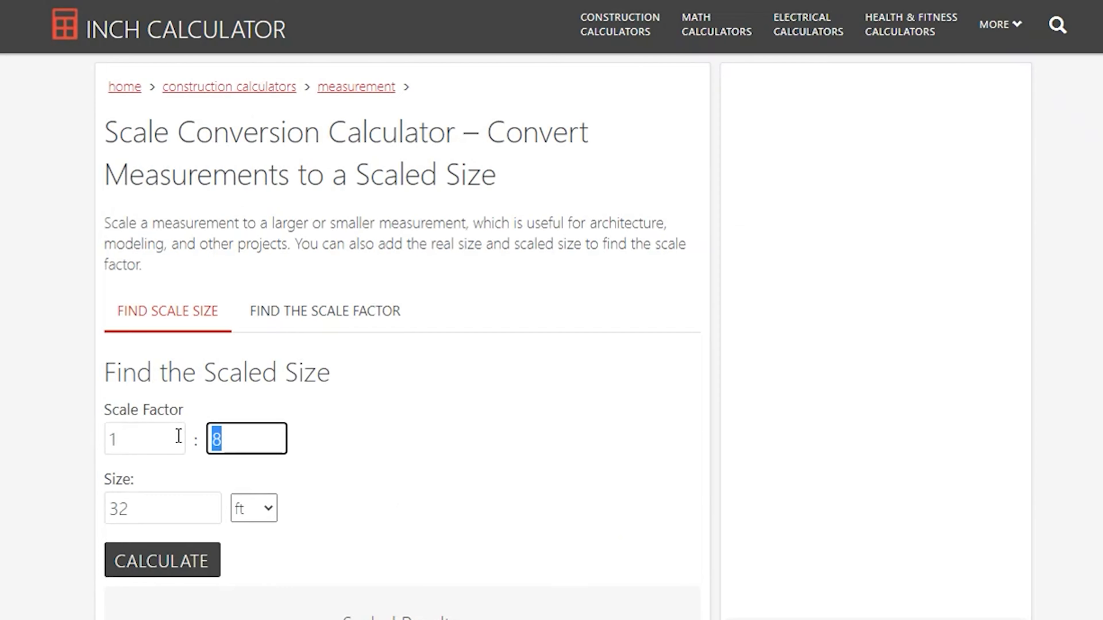
pyautogui.click(261, 512)
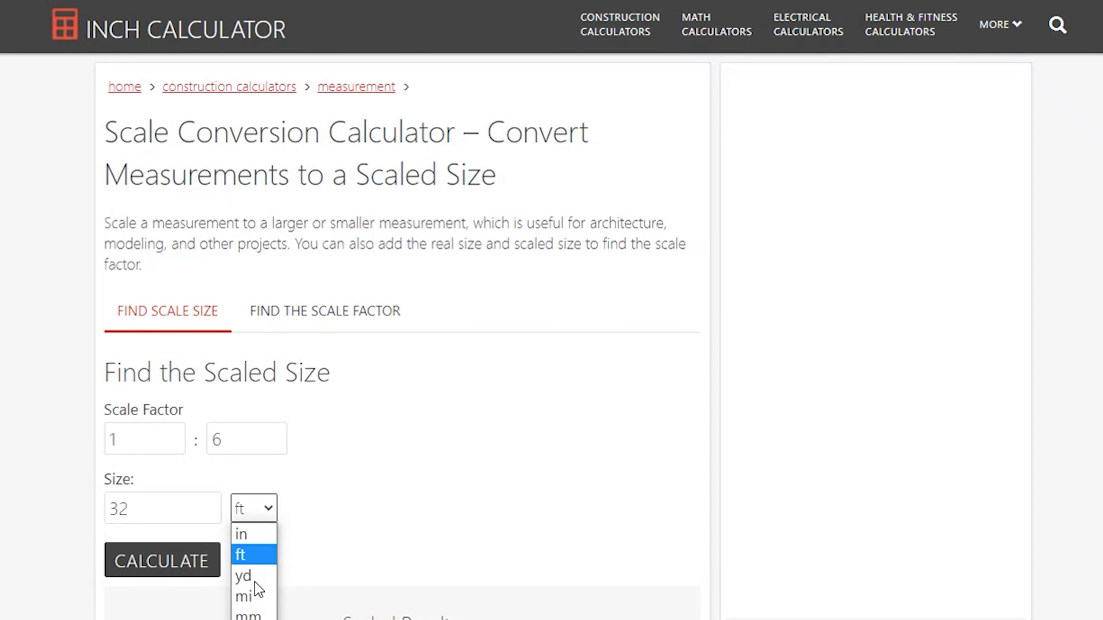
pyautogui.click(254, 617)
pyautogui.moveTo(165, 515); pyautogui.dragTo(44, 517)
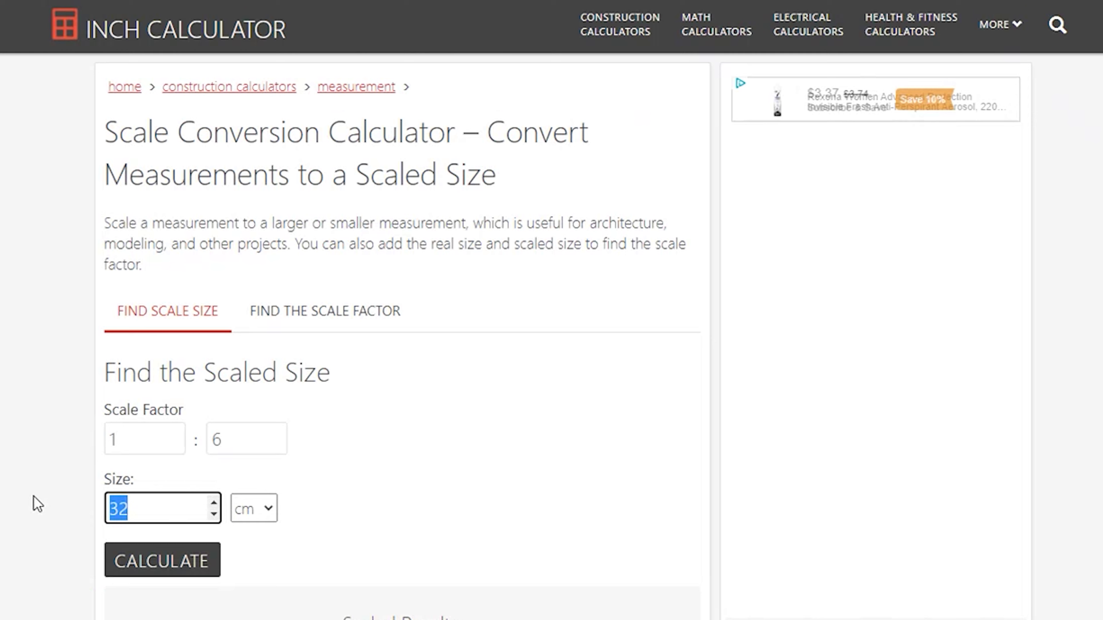
pyautogui.write('13.')
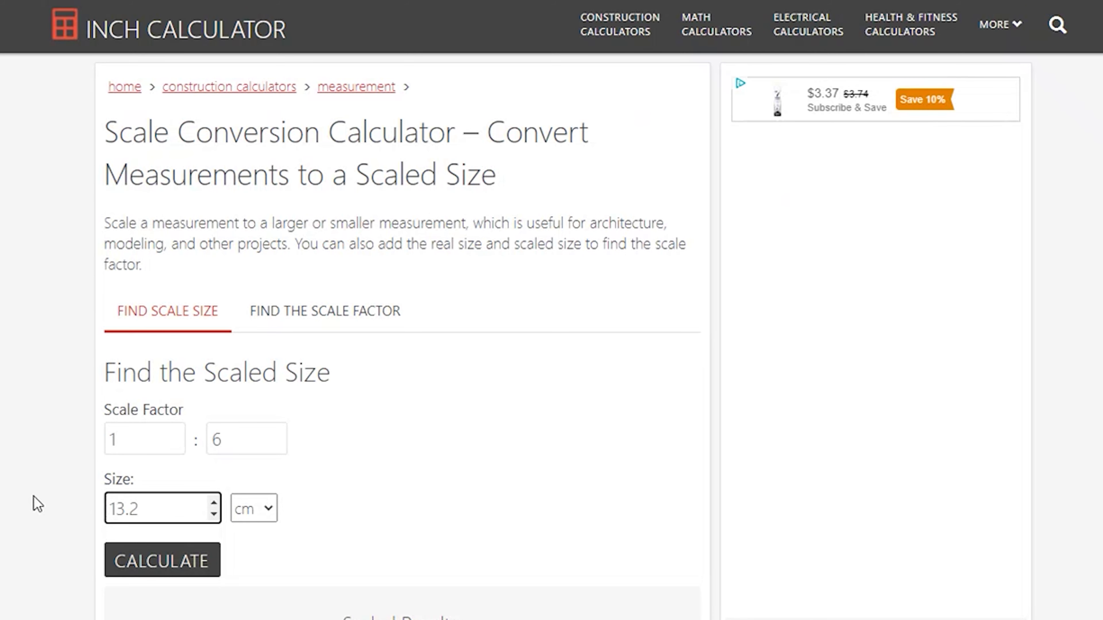
pyautogui.click(143, 563)
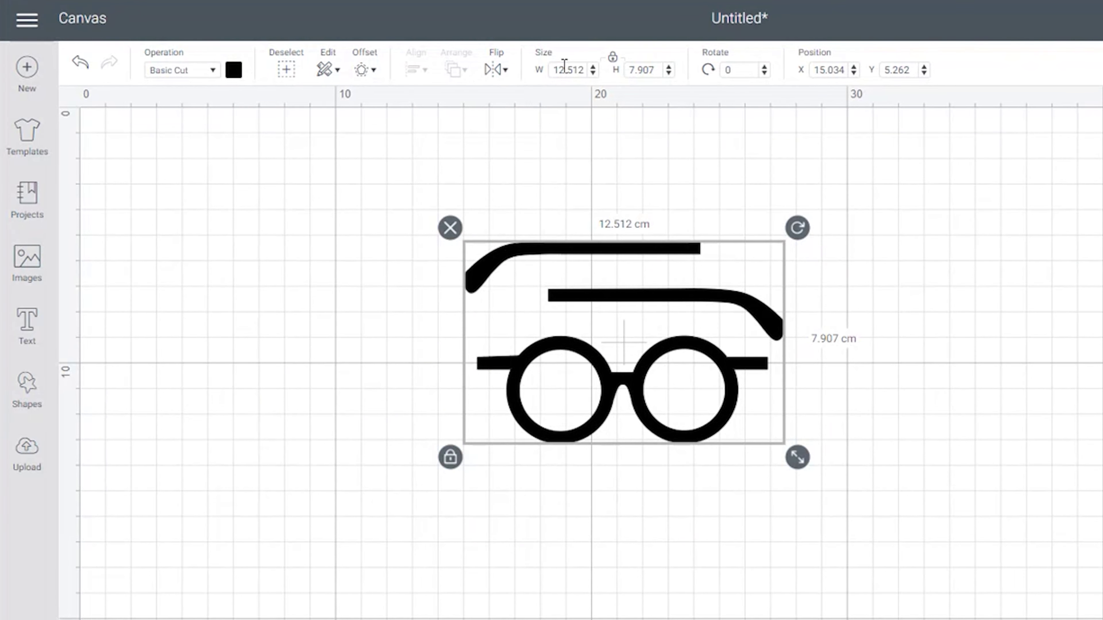
# Set the glasses width to 2.2 cm, making them 1.39 cm tall.
pyautogui.doubleClick(564, 68)
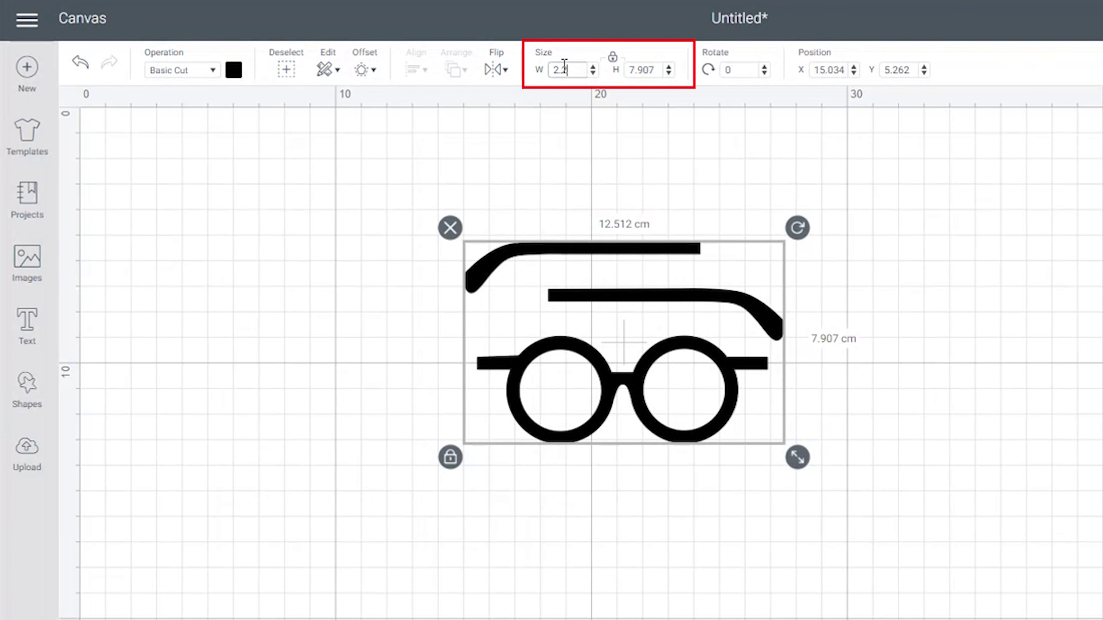
pyautogui.press('Return')
pyautogui.scroll(3, 499, 293)
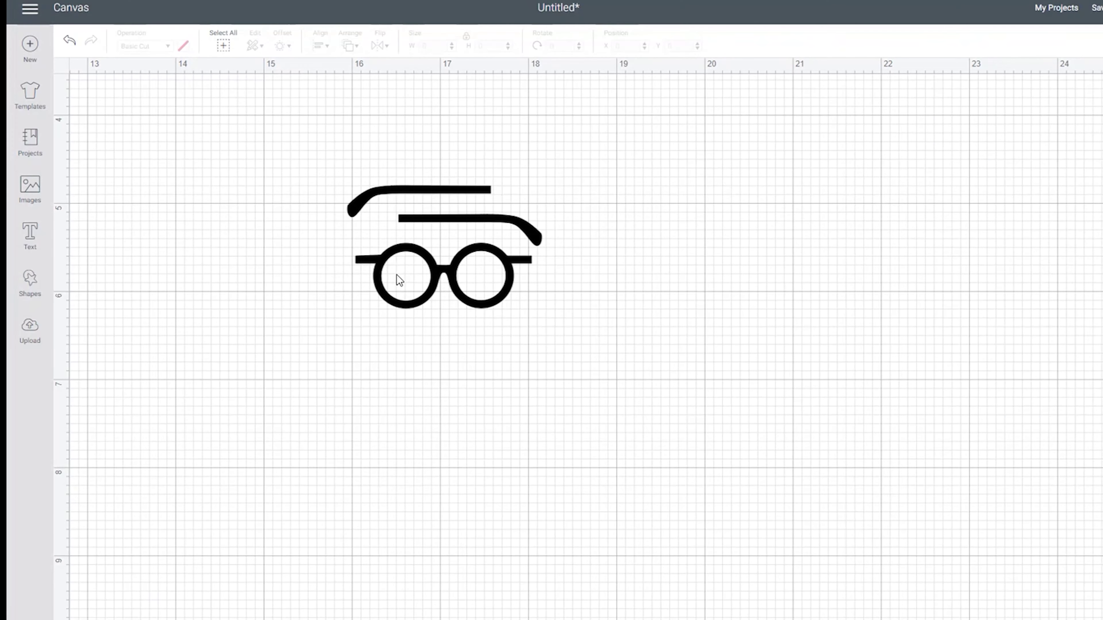
# Add a square shape beside the glasses and shrink it to about 2.6 cm.
pyautogui.click(206, 235)
pyautogui.click(30, 282)
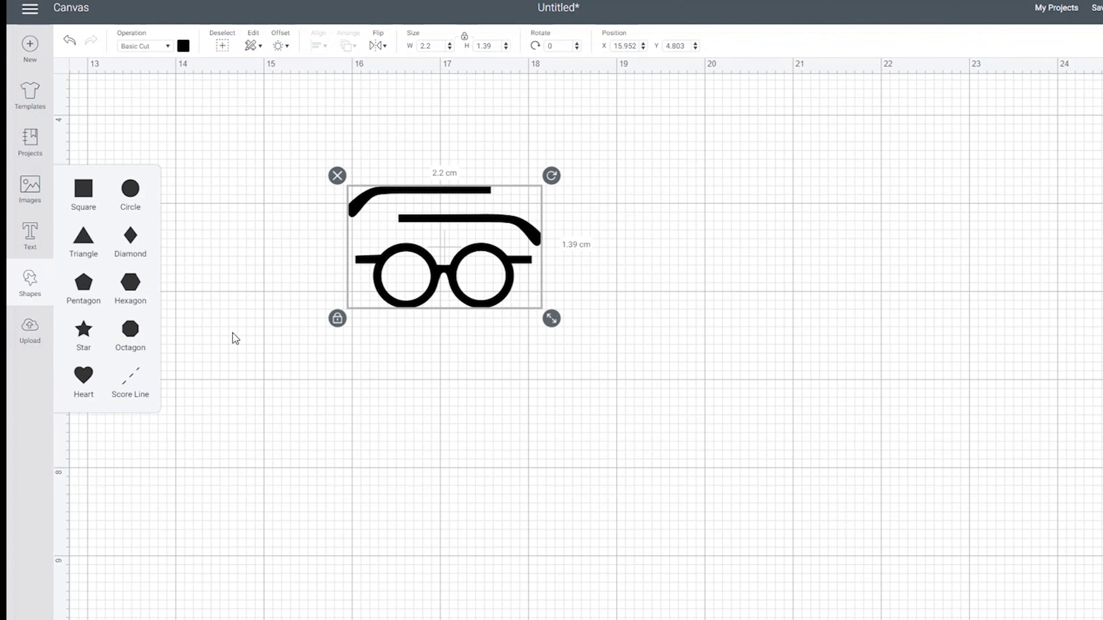
pyautogui.click(108, 216)
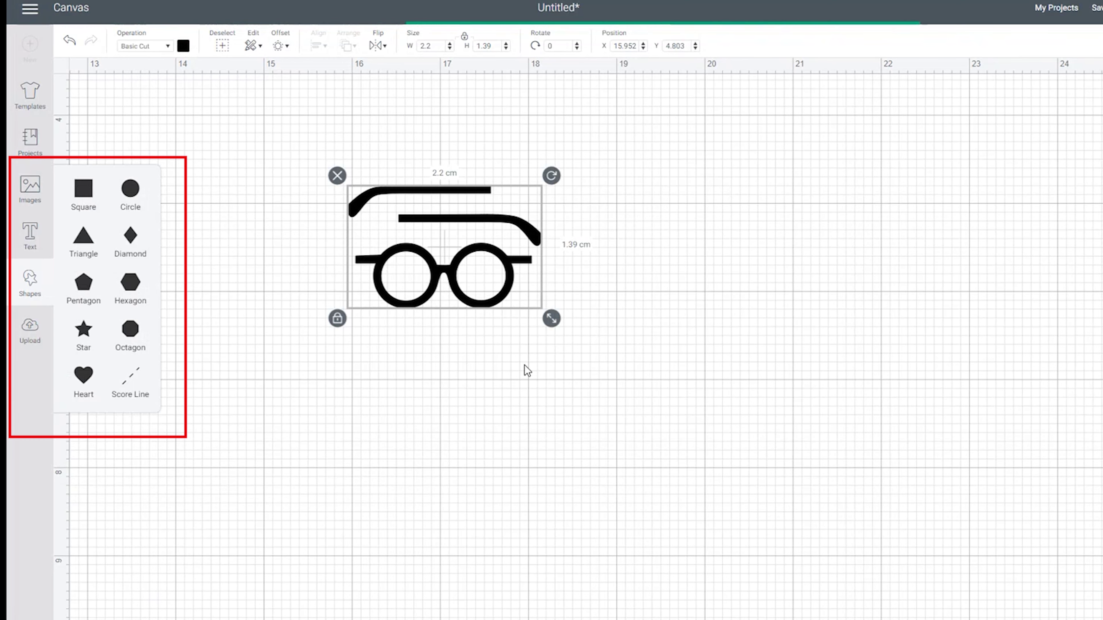
pyautogui.scroll(-1, 660, 418)
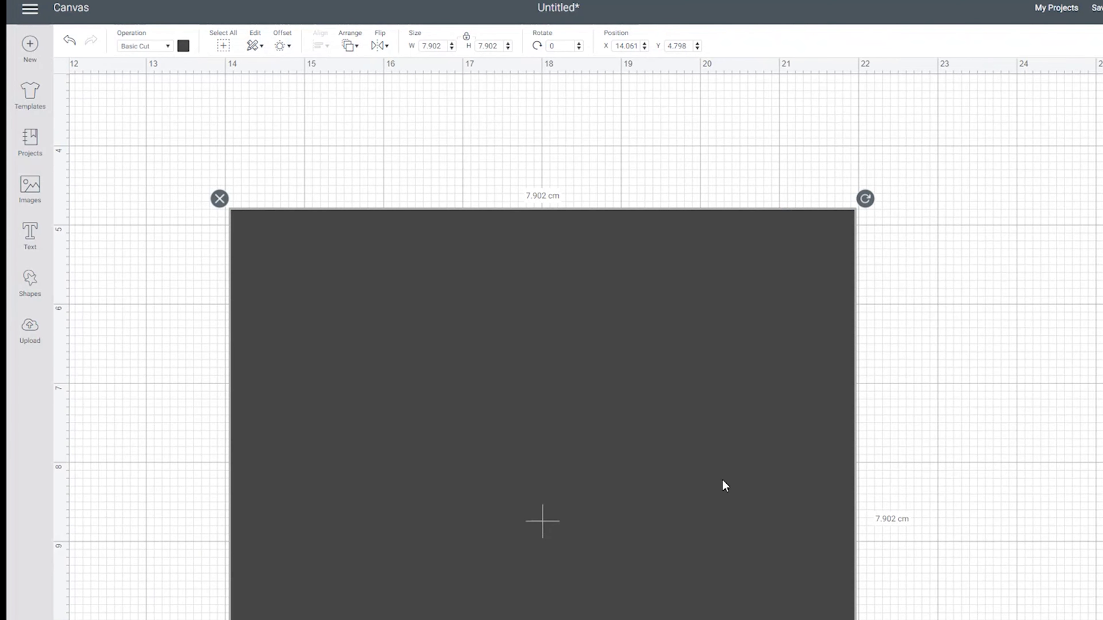
pyautogui.moveTo(805, 426); pyautogui.dragTo(782, 414)
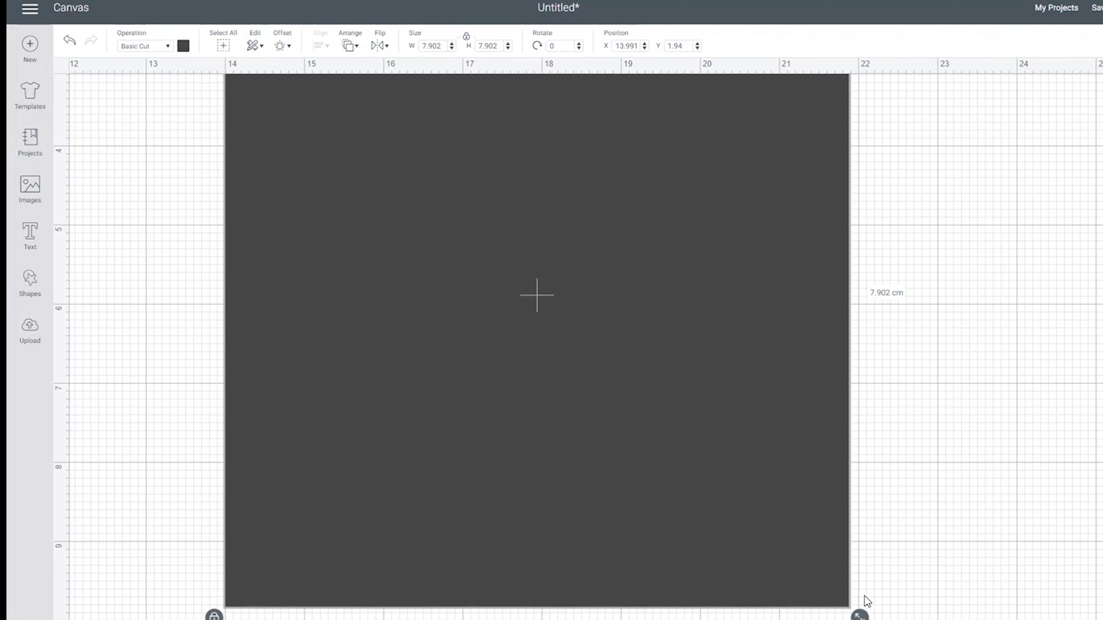
pyautogui.moveTo(863, 598); pyautogui.dragTo(404, 209)
pyautogui.moveTo(314, 200); pyautogui.dragTo(261, 452)
# Duplicate the glasses and slice the square against the left copy.
pyautogui.click(226, 269)
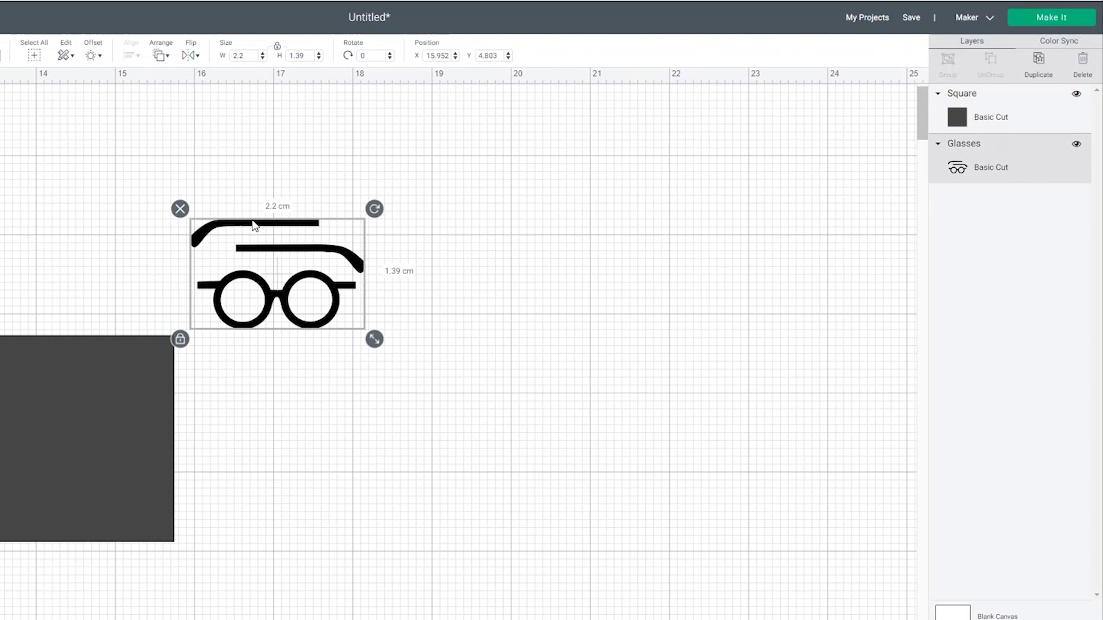
pyautogui.click(1033, 73)
pyautogui.moveTo(217, 413); pyautogui.dragTo(229, 321)
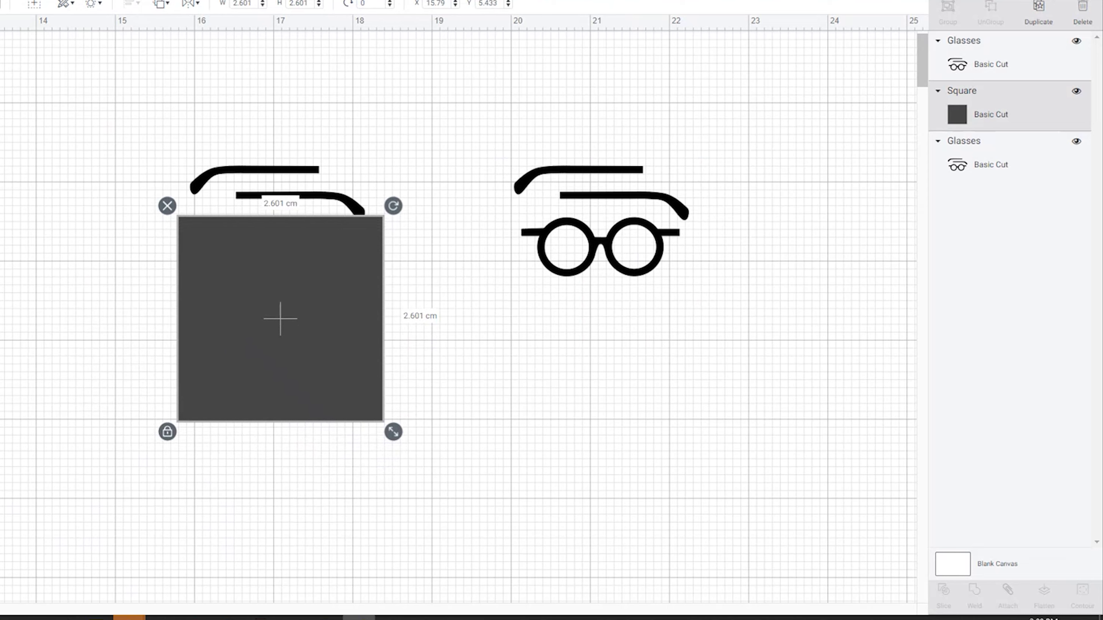
pyautogui.moveTo(236, 102); pyautogui.dragTo(337, 408)
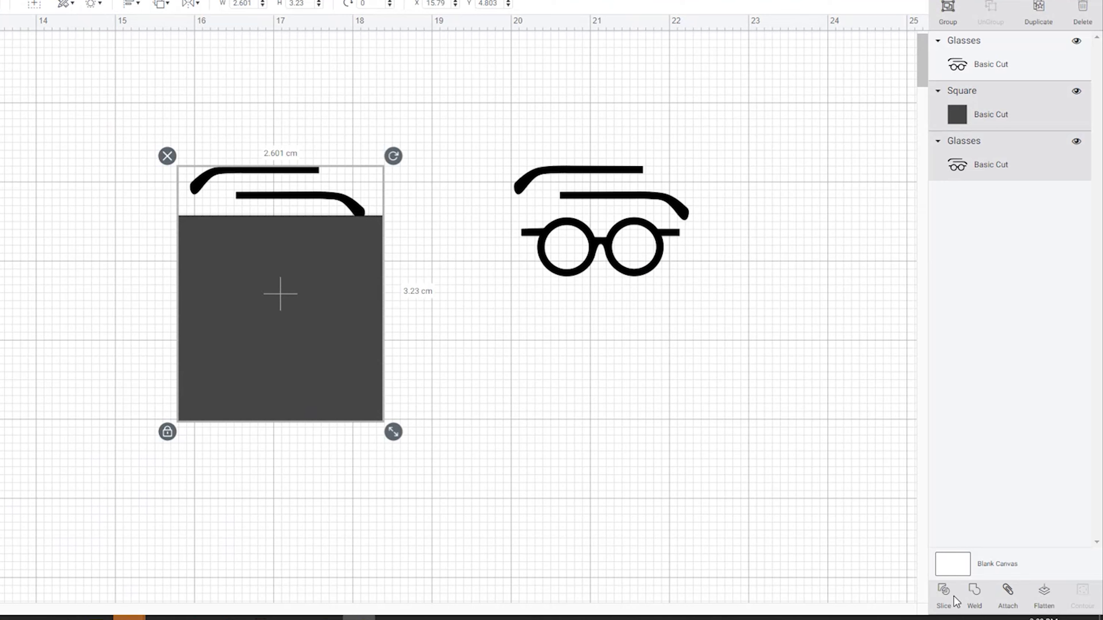
pyautogui.press('Escape')
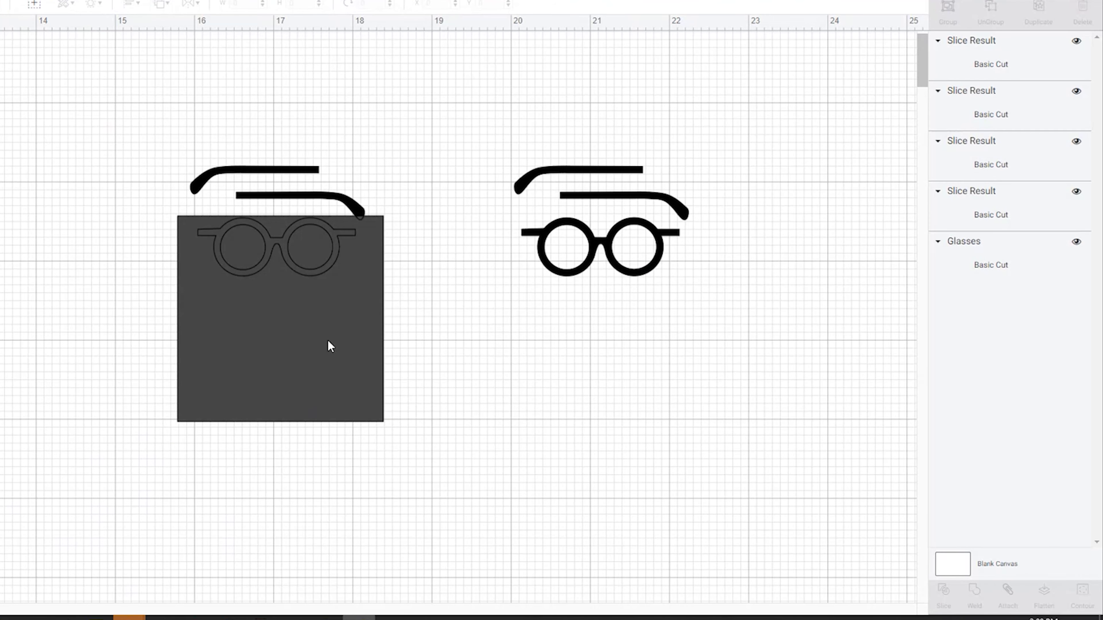
# Delete the black glasses, arms and square slice leftovers, keeping only the grey frame piece.
pyautogui.moveTo(327, 342); pyautogui.dragTo(252, 436)
pyautogui.moveTo(257, 266); pyautogui.dragTo(423, 402)
pyautogui.click(300, 266)
pyautogui.click(188, 205)
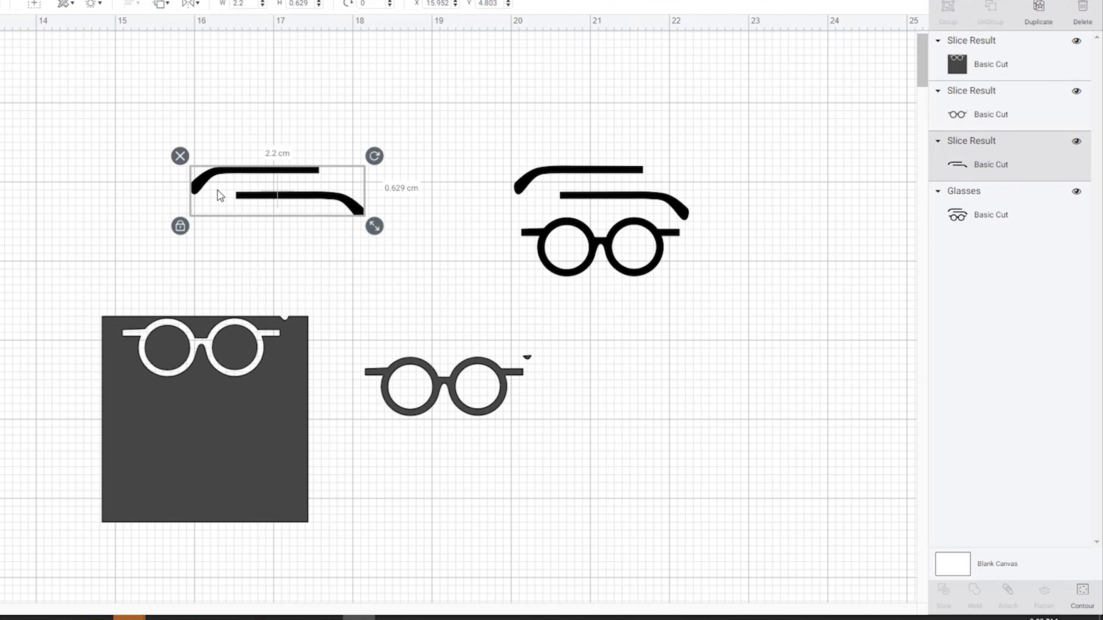
pyautogui.click(180, 155)
pyautogui.click(224, 388)
pyautogui.click(91, 307)
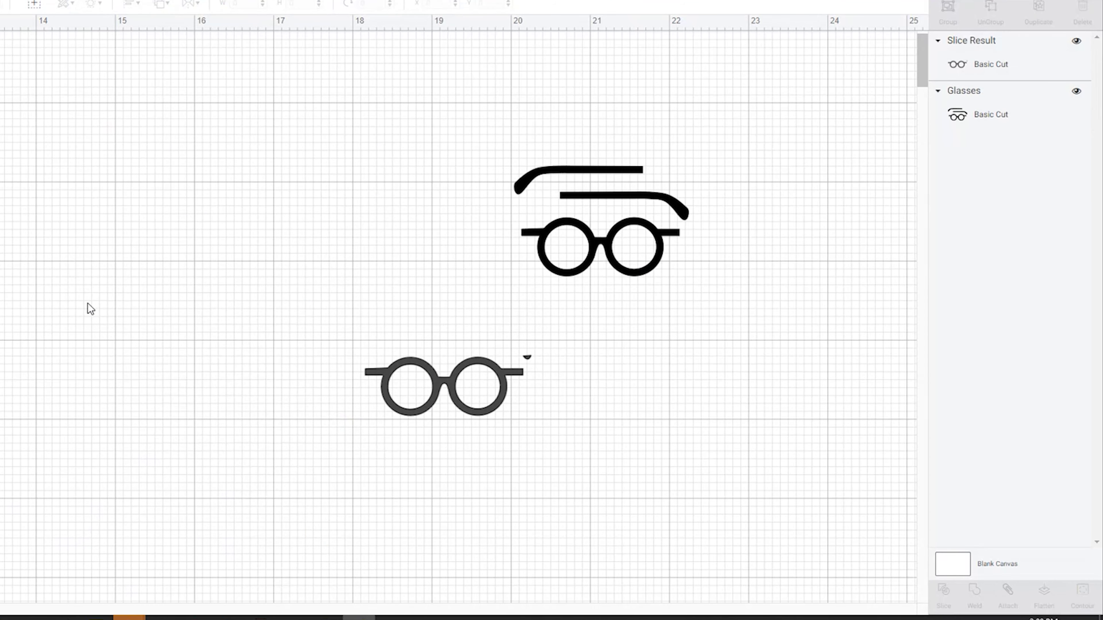
# Move the grey frame piece up and left, and remove a test square.
pyautogui.moveTo(428, 388); pyautogui.dragTo(49, 307)
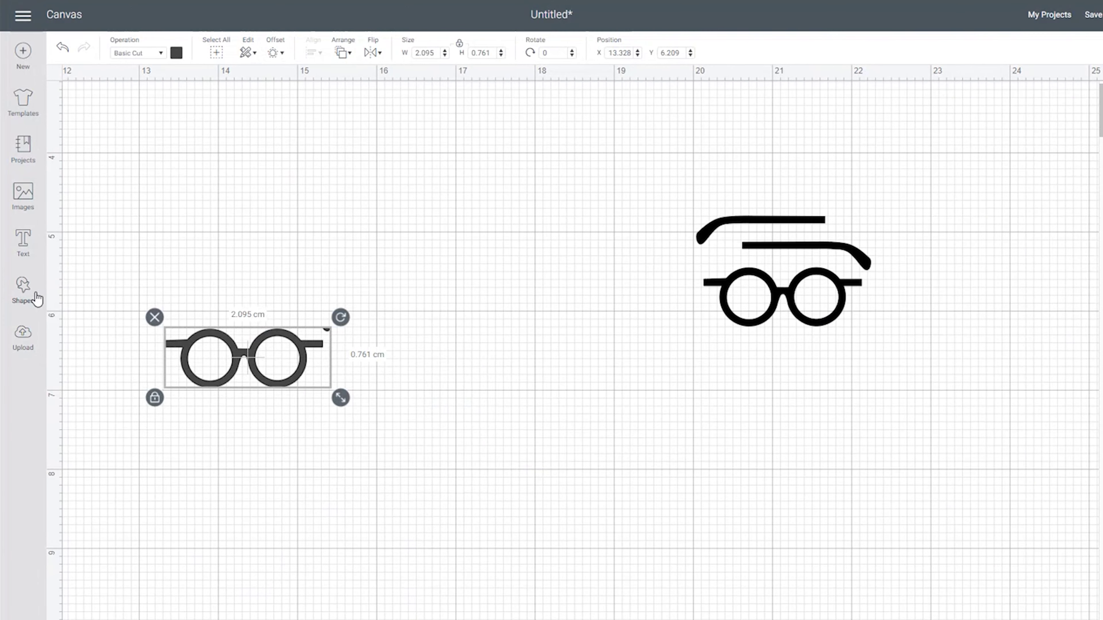
pyautogui.click(38, 299)
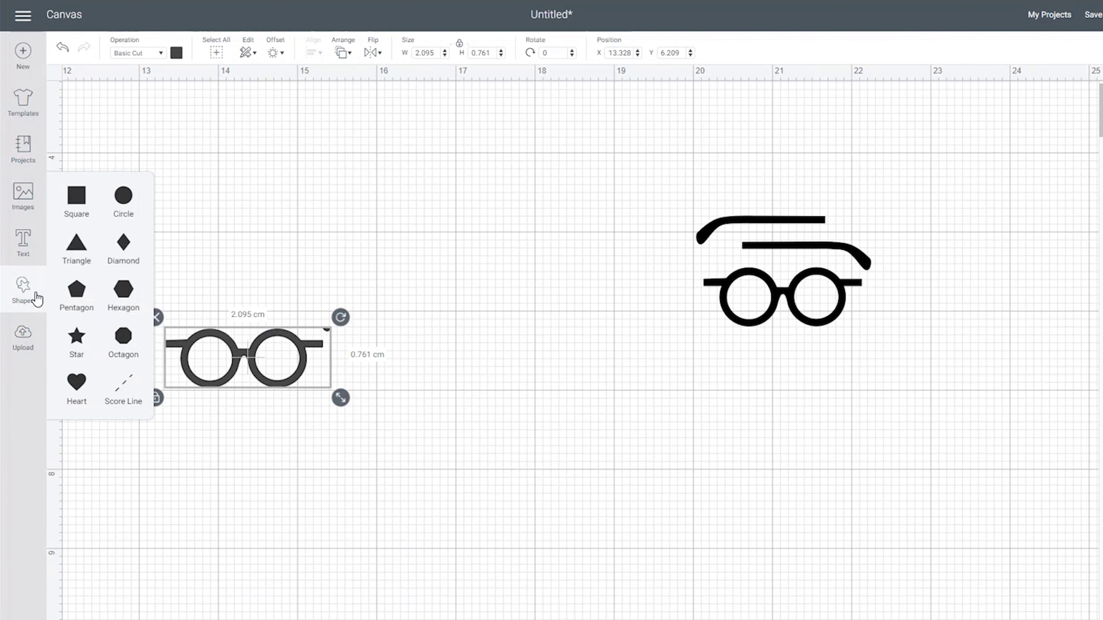
pyautogui.click(61, 204)
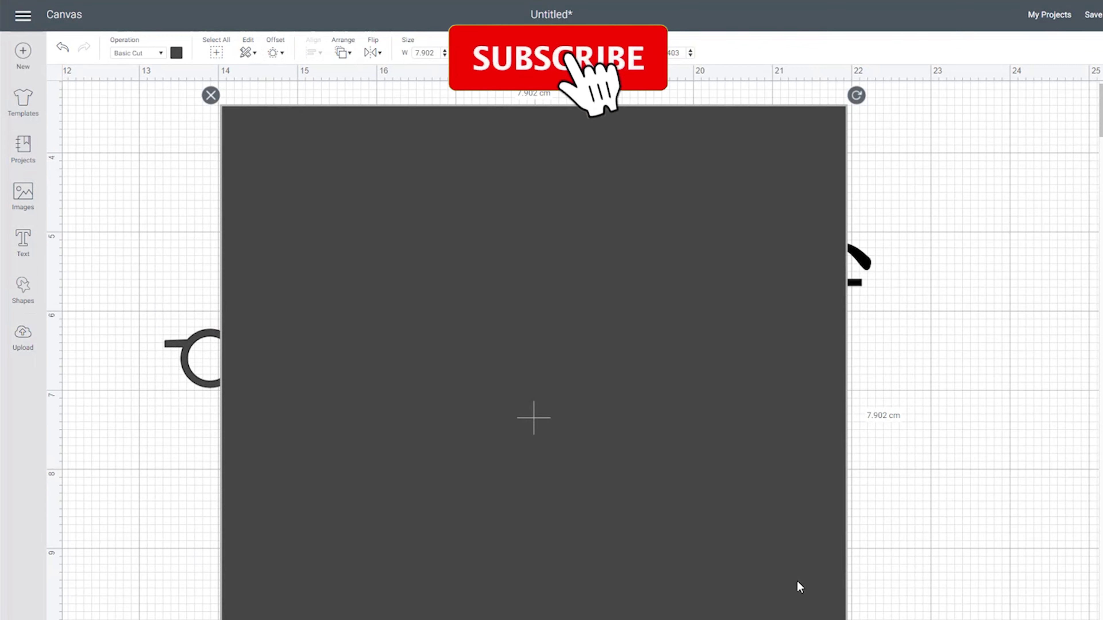
pyautogui.hotkey('ctrl', 'a')
pyautogui.press('Escape')
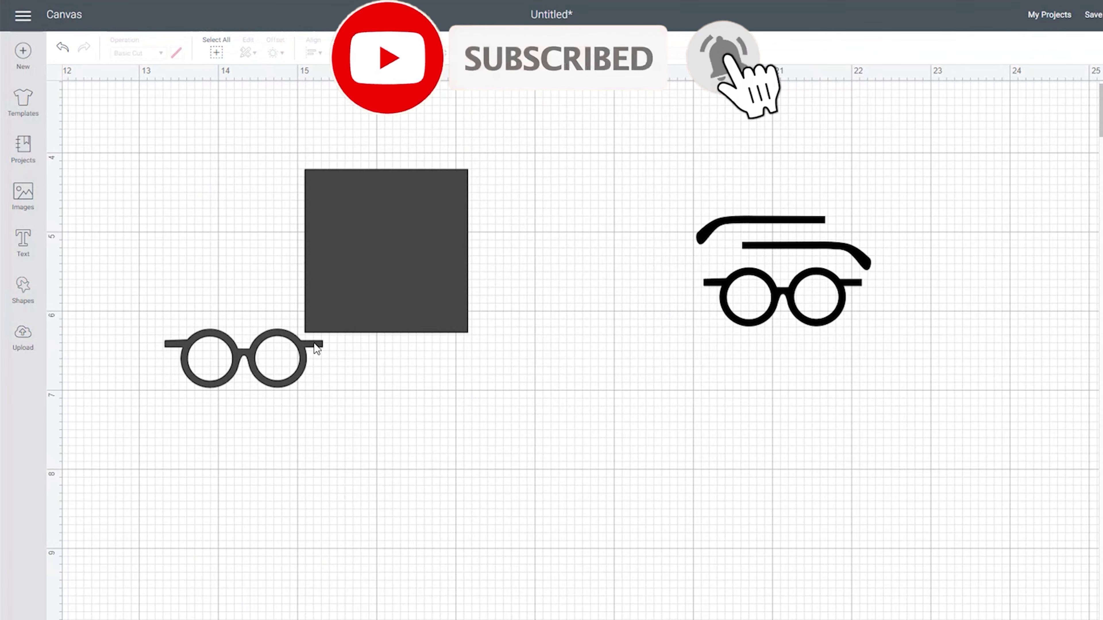
pyautogui.click(354, 313)
pyautogui.click(294, 160)
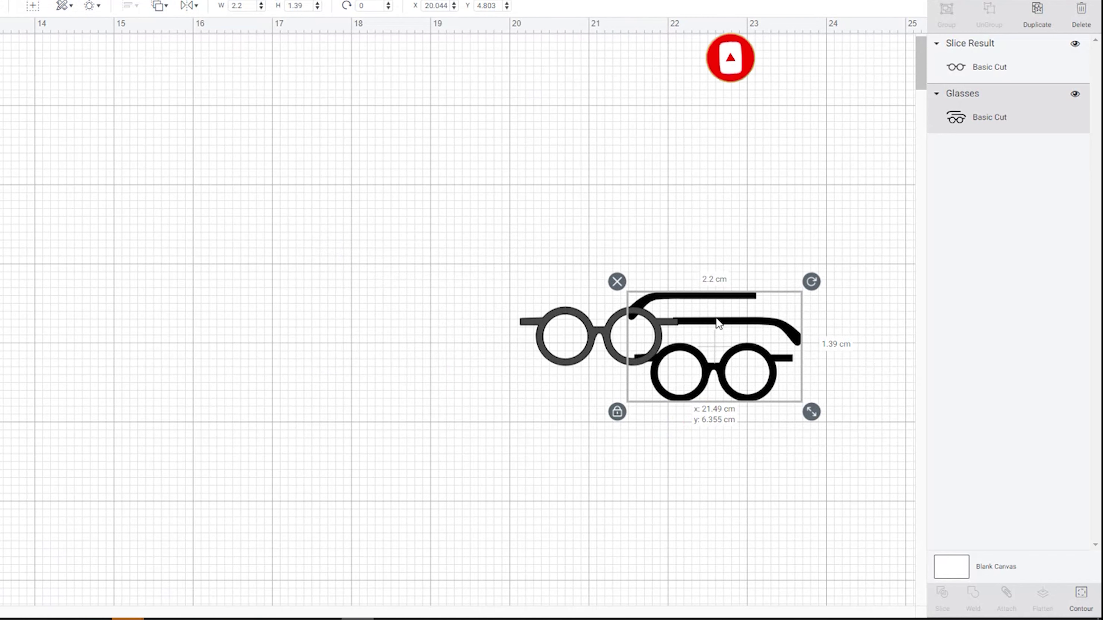
# Place the original 2.2 cm glasses beside the grey frame piece.
pyautogui.moveTo(716, 317); pyautogui.dragTo(389, 303)
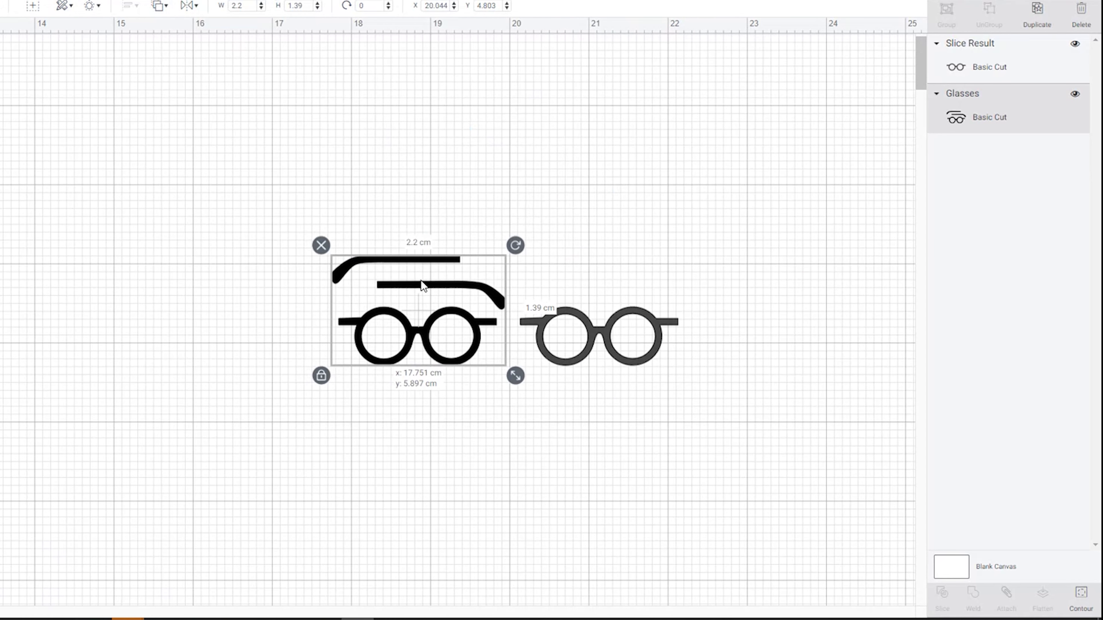
pyautogui.click(638, 411)
pyautogui.click(588, 338)
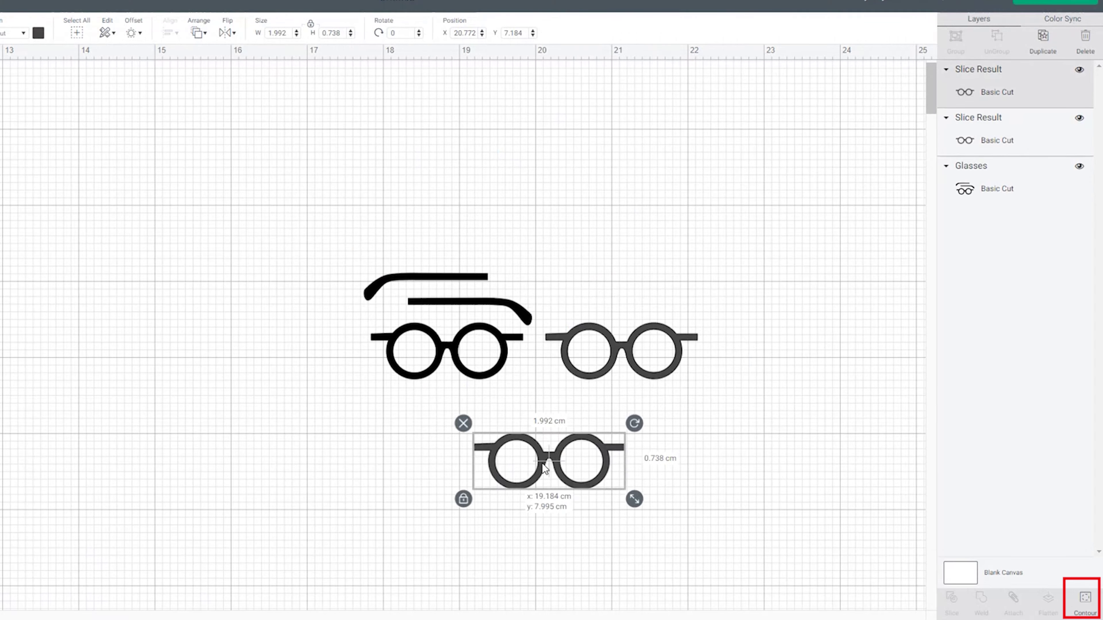
# Hide the duplicate glasses' outer frame contour, leaving two round lens circles.
pyautogui.moveTo(544, 467); pyautogui.dragTo(542, 467)
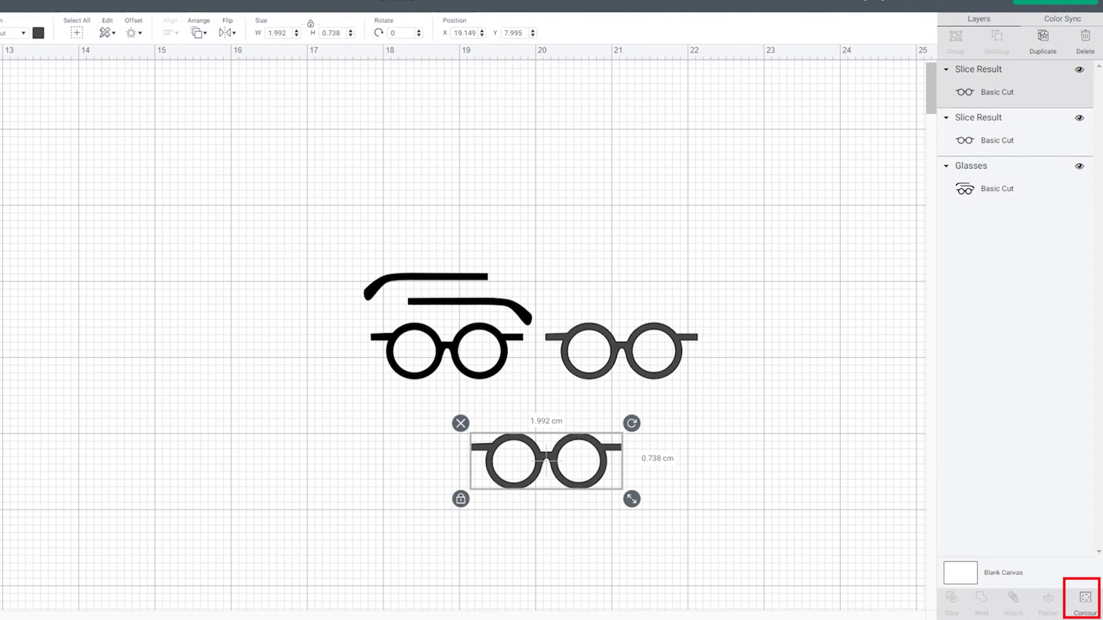
pyautogui.click(1087, 606)
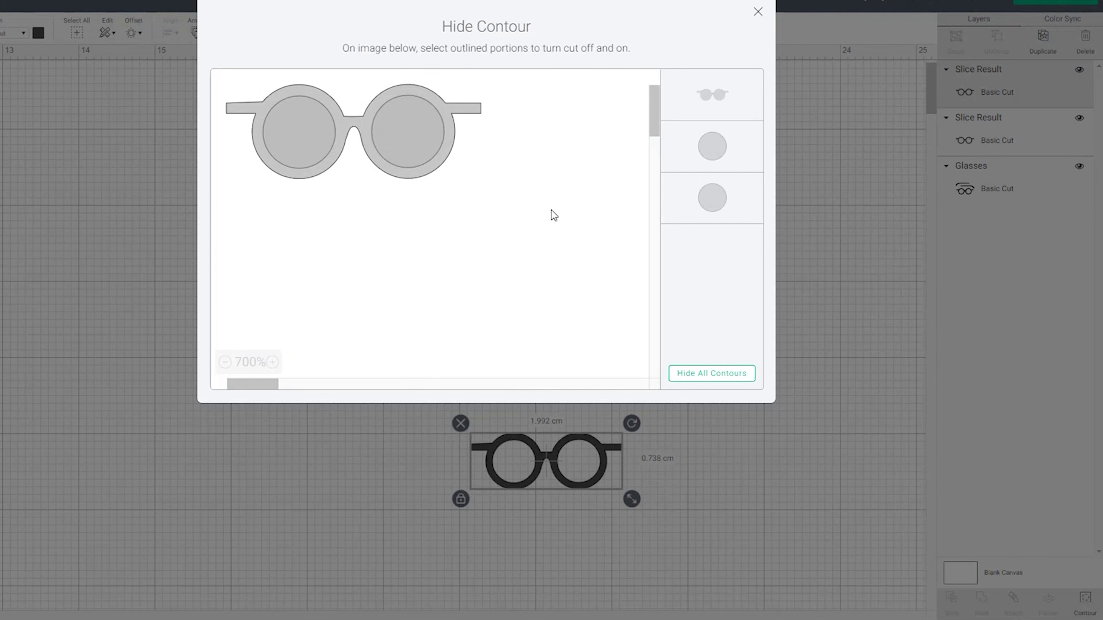
pyautogui.click(695, 96)
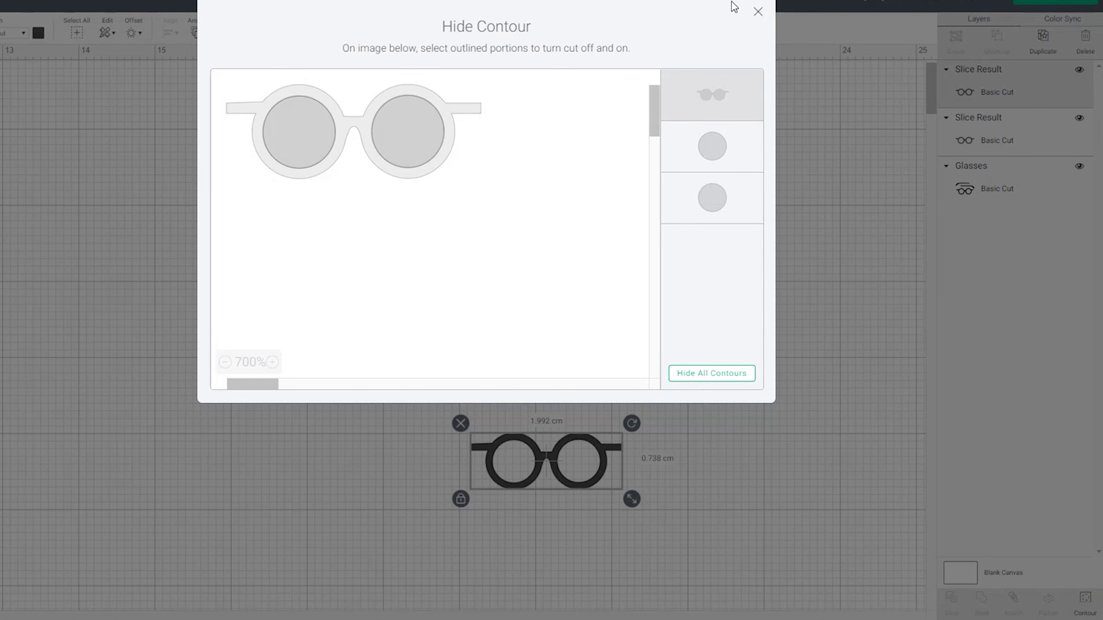
pyautogui.click(823, 144)
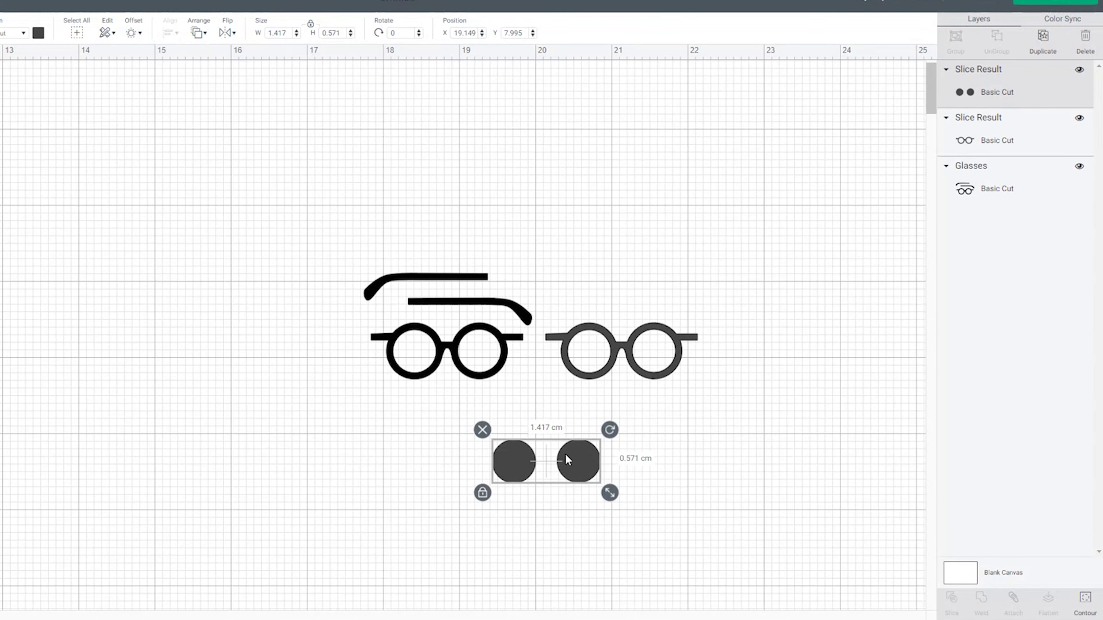
# Colour the lens circles light blue and move them into the frame openings.
pyautogui.click(38, 32)
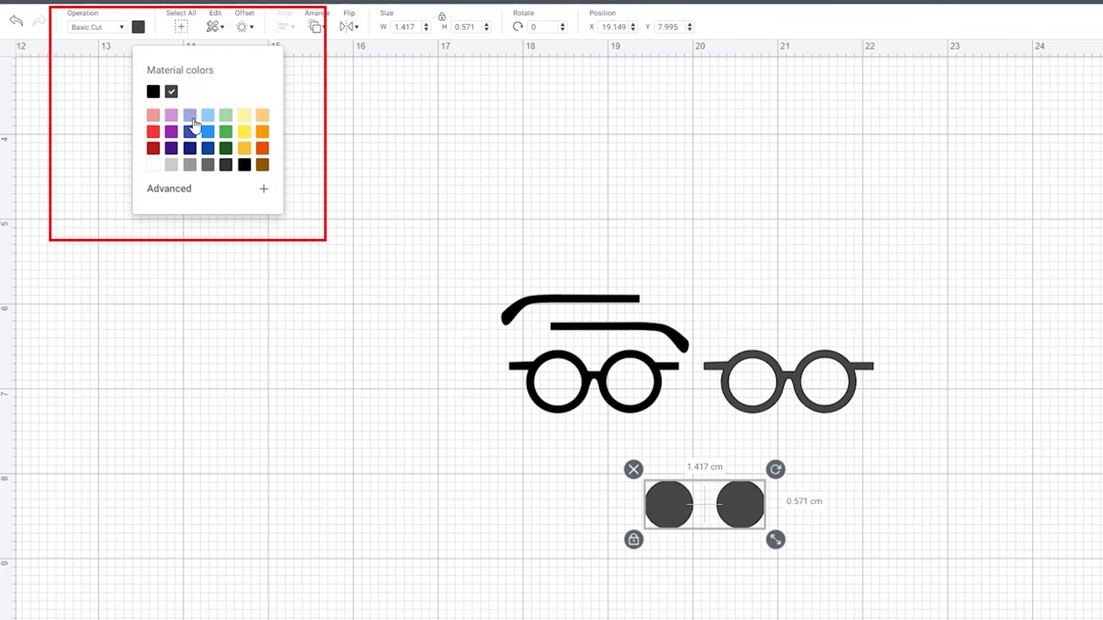
pyautogui.click(208, 121)
pyautogui.click(786, 525)
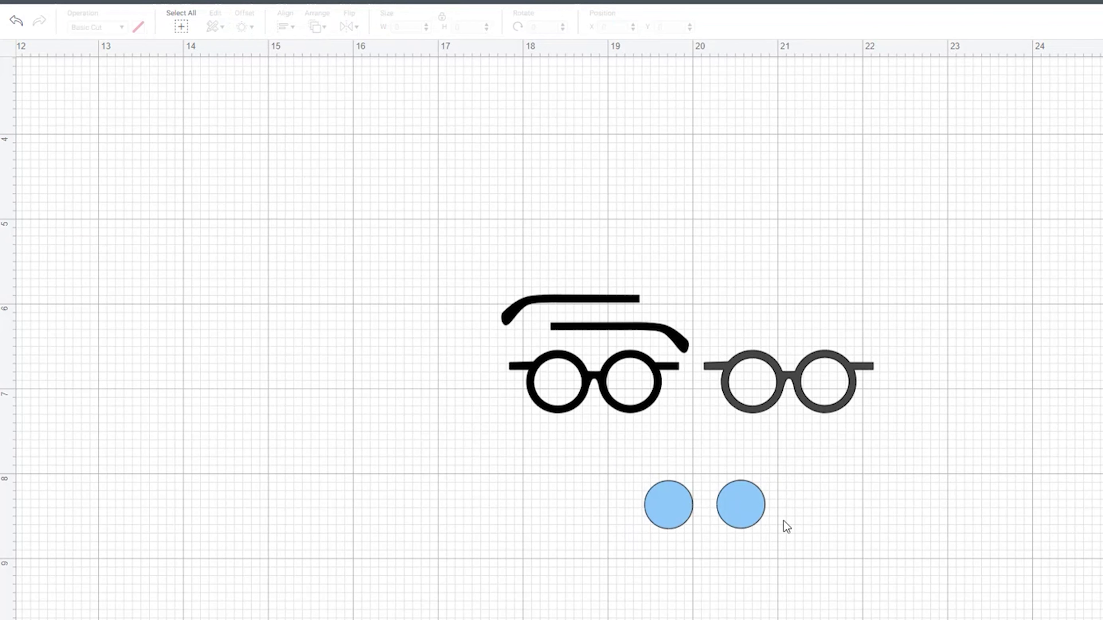
pyautogui.moveTo(764, 513); pyautogui.dragTo(863, 422)
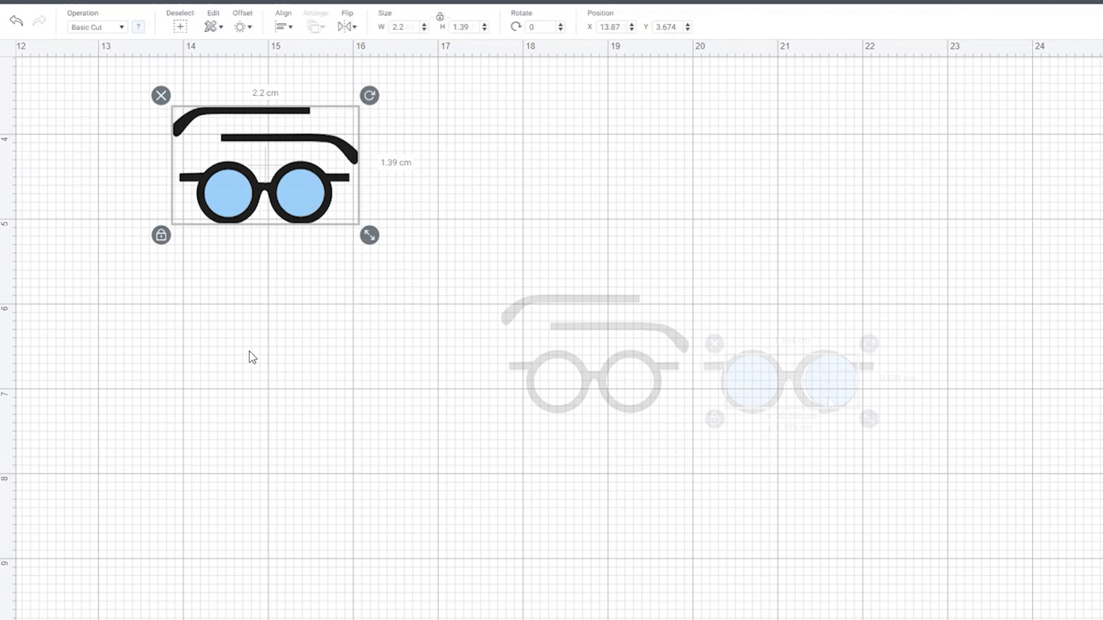
# Duplicate the blue-lensed glasses beside the original and set the copy's width to 1.1 cm.
pyautogui.hotkey('ctrl', 'v')
pyautogui.moveTo(306, 204); pyautogui.dragTo(569, 204)
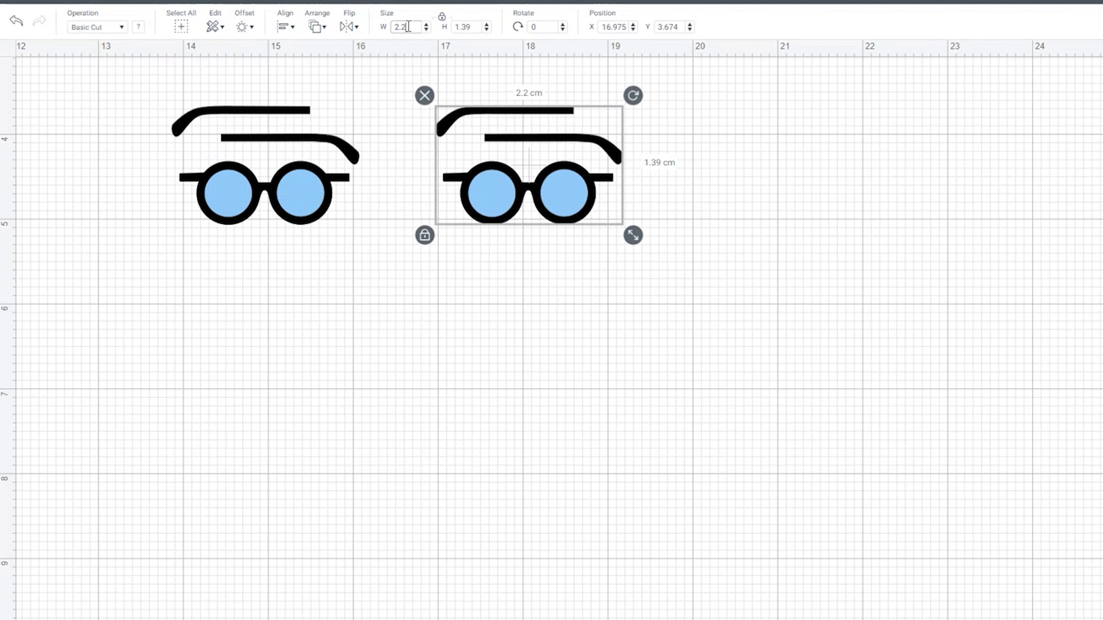
pyautogui.press('Return')
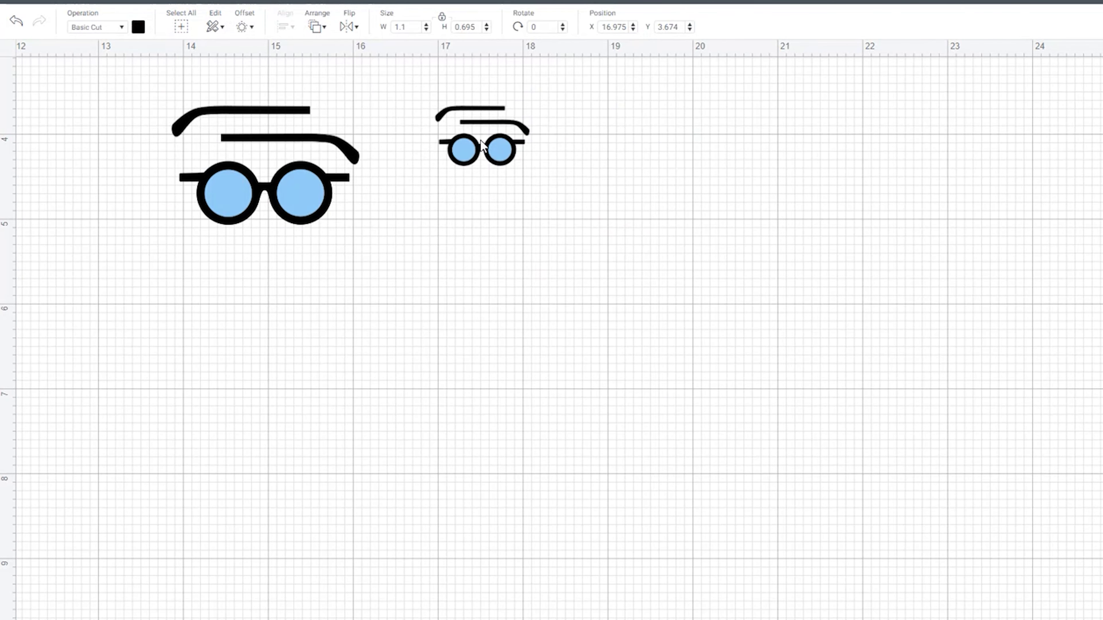
# Add a small '1:6' text label under the large glasses.
pyautogui.click(567, 85)
pyautogui.write('t')
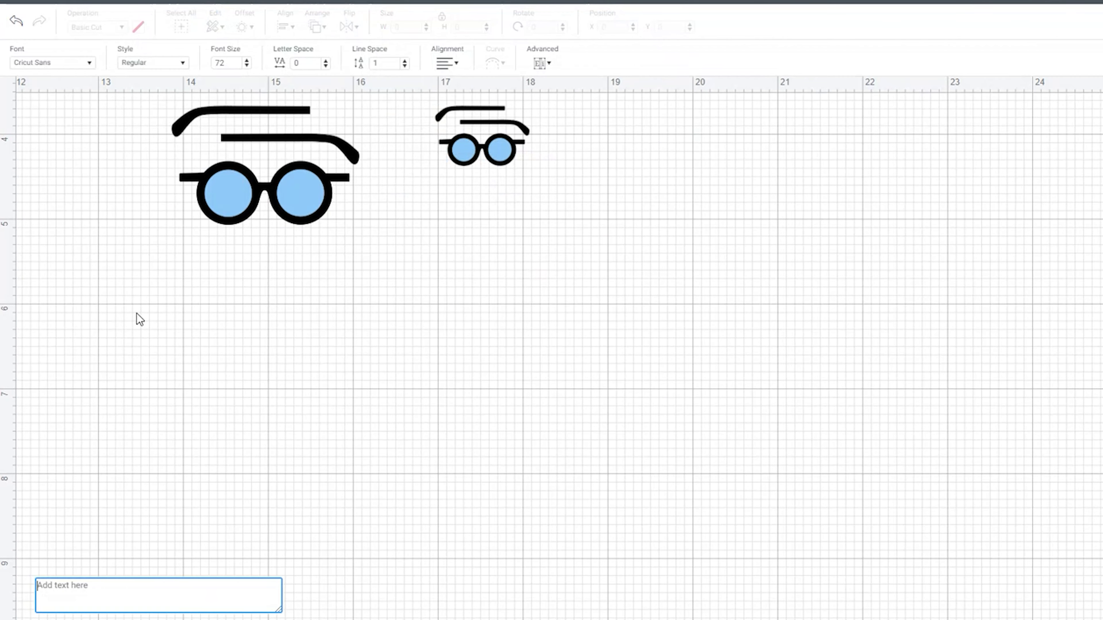
pyautogui.write('1:6')
pyautogui.click(137, 315)
pyautogui.moveTo(552, 528); pyautogui.dragTo(385, 394)
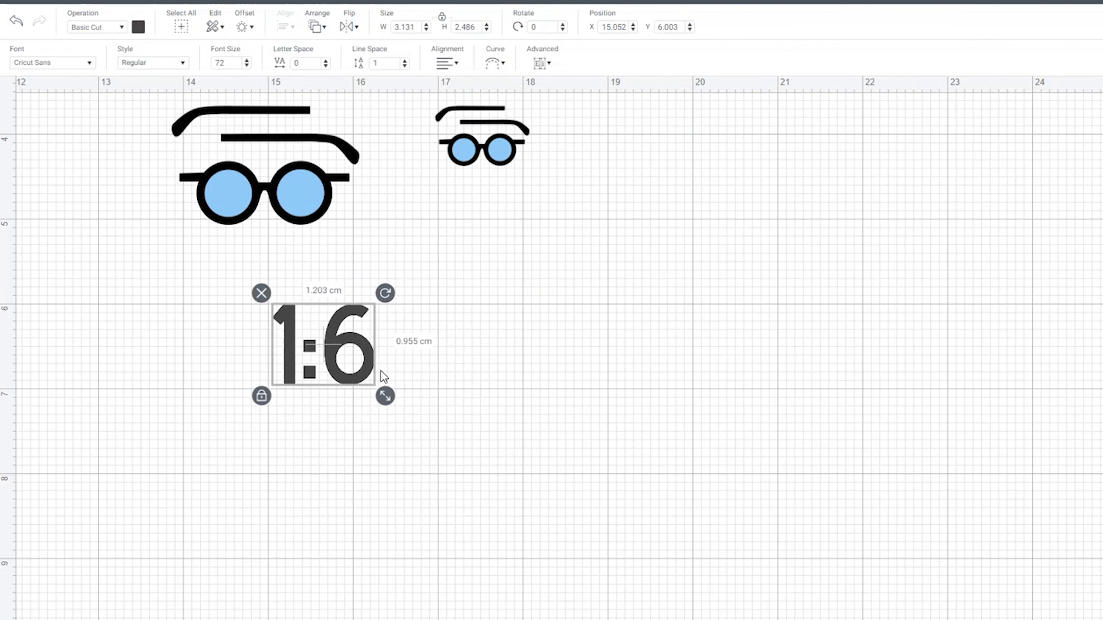
pyautogui.moveTo(324, 343); pyautogui.dragTo(261, 274)
# Copy the label under the small glasses and change it to '1:12'.
pyautogui.hotkey('ctrl', 'c')
pyautogui.hotkey('ctrl', 'v')
pyautogui.moveTo(456, 273); pyautogui.dragTo(483, 217)
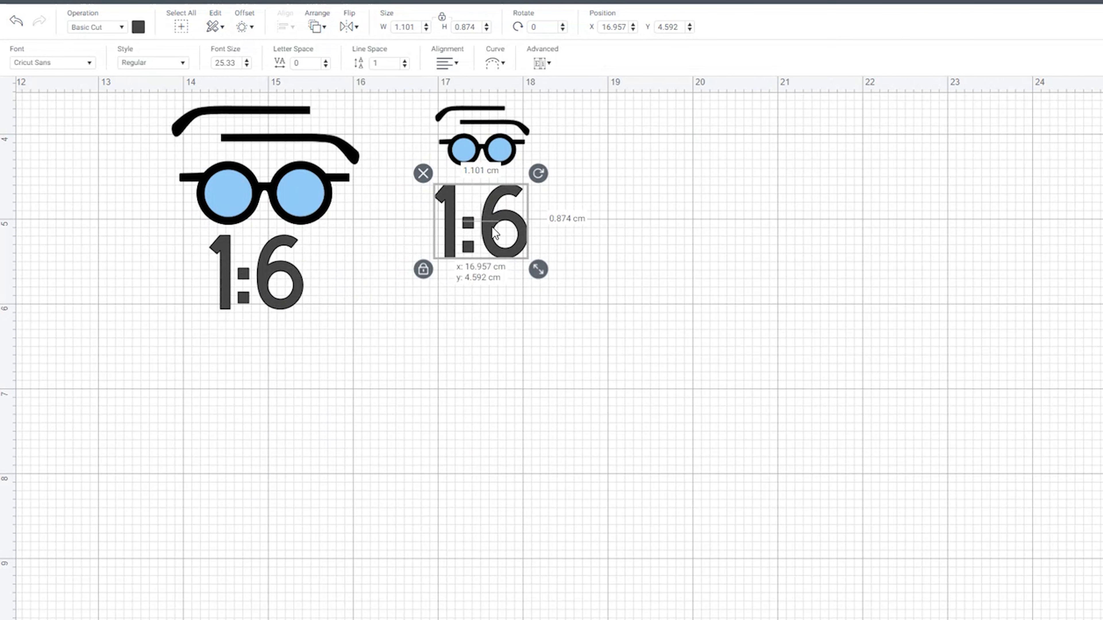
pyautogui.doubleClick(482, 219)
pyautogui.write('1:12')
pyautogui.click(510, 279)
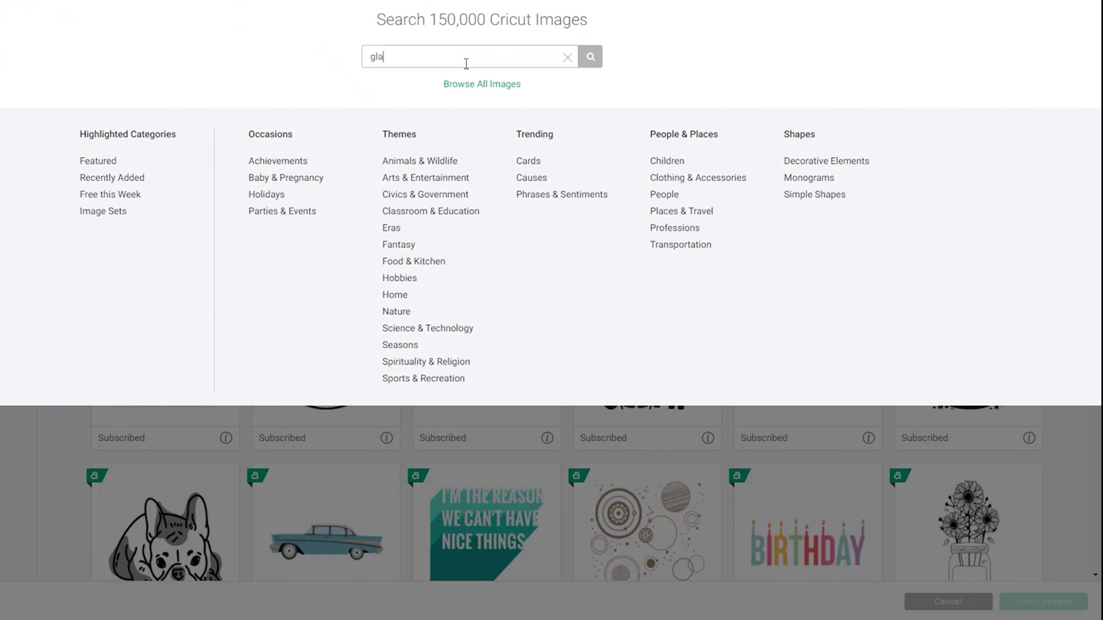
# Insert the black cat-eye glasses from a glasses search and size them 3.878 cm wide.
pyautogui.press('Return')
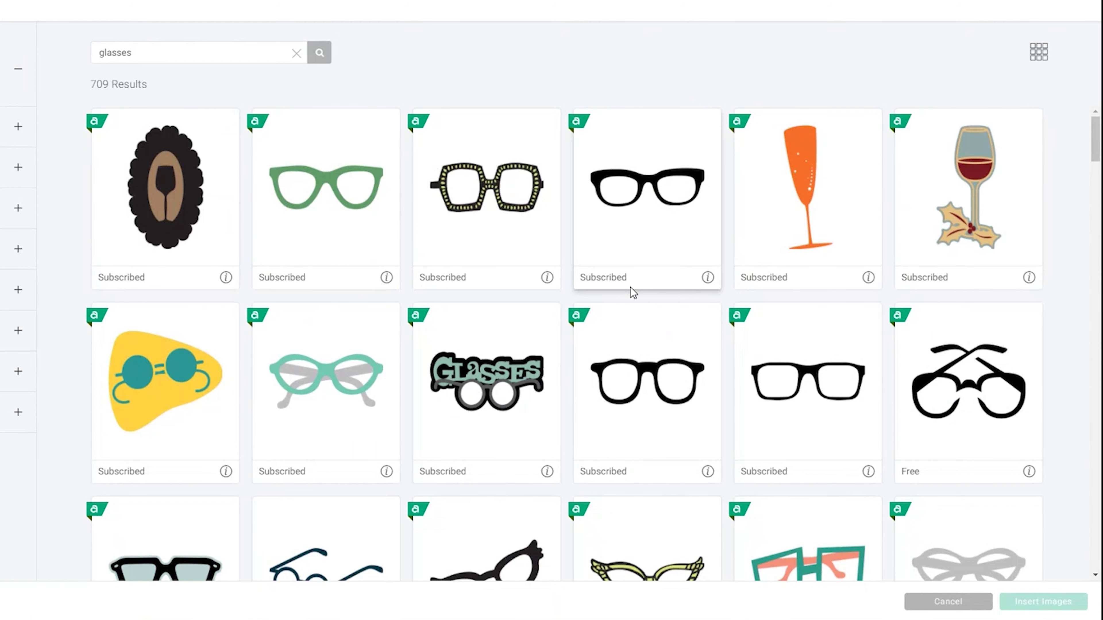
pyautogui.scroll(-3, 630, 292)
pyautogui.click(499, 282)
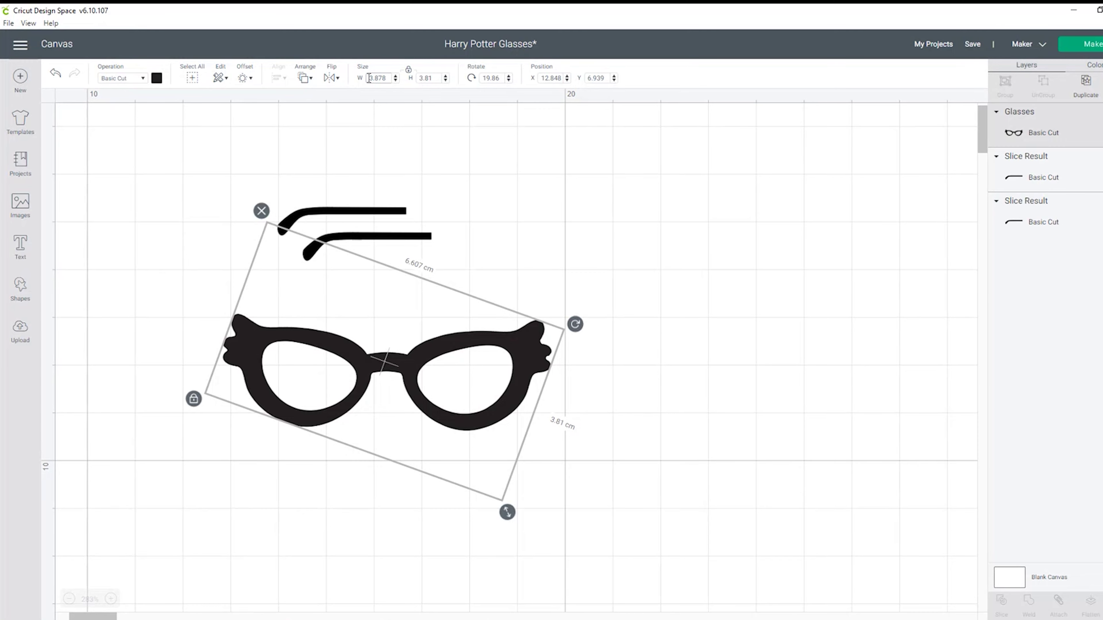
pyautogui.click(368, 78)
pyautogui.write('3.878')
pyautogui.press('Return')
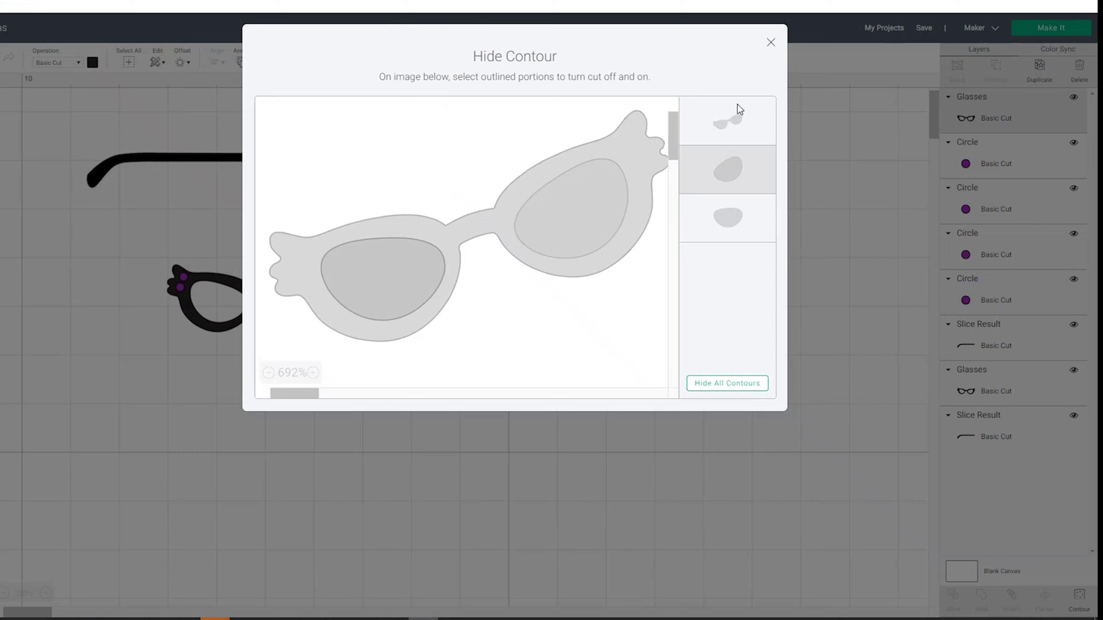
# Keep only the cat-eye lens contour, colour it light blue, and fit it in the left opening.
pyautogui.click(737, 106)
pyautogui.click(935, 293)
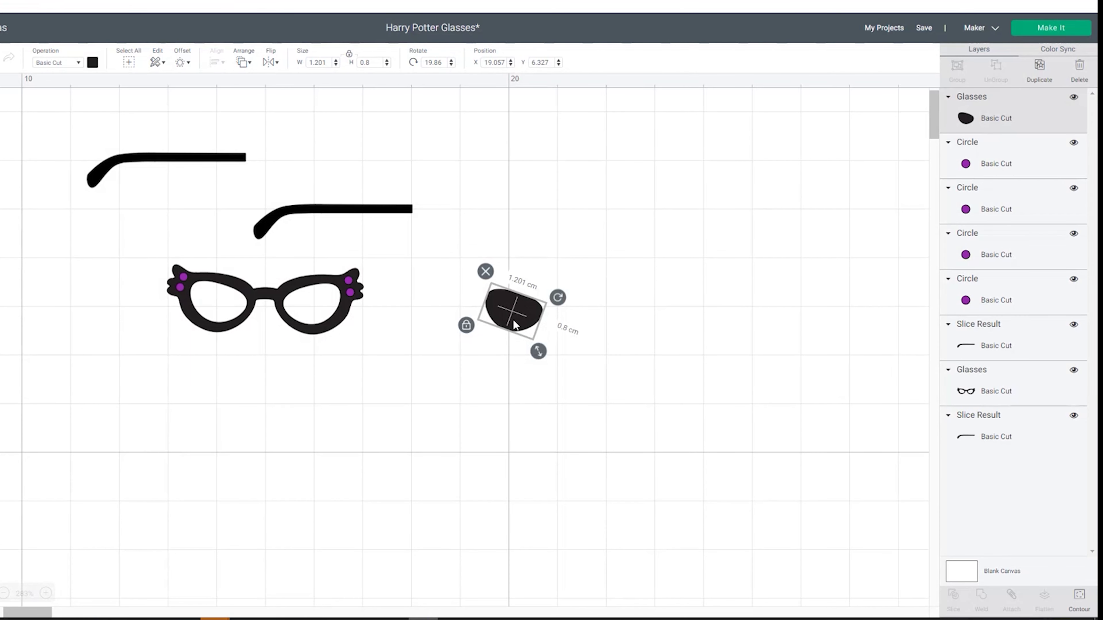
pyautogui.moveTo(519, 326); pyautogui.dragTo(255, 393)
pyautogui.click(93, 63)
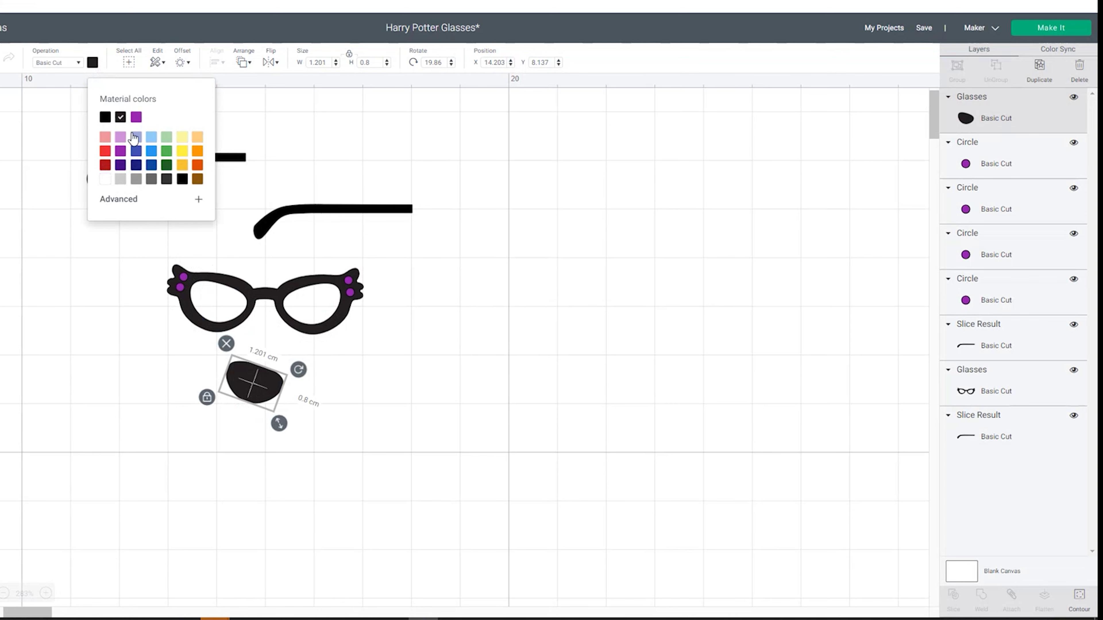
pyautogui.click(654, 337)
pyautogui.moveTo(245, 397); pyautogui.dragTo(206, 310)
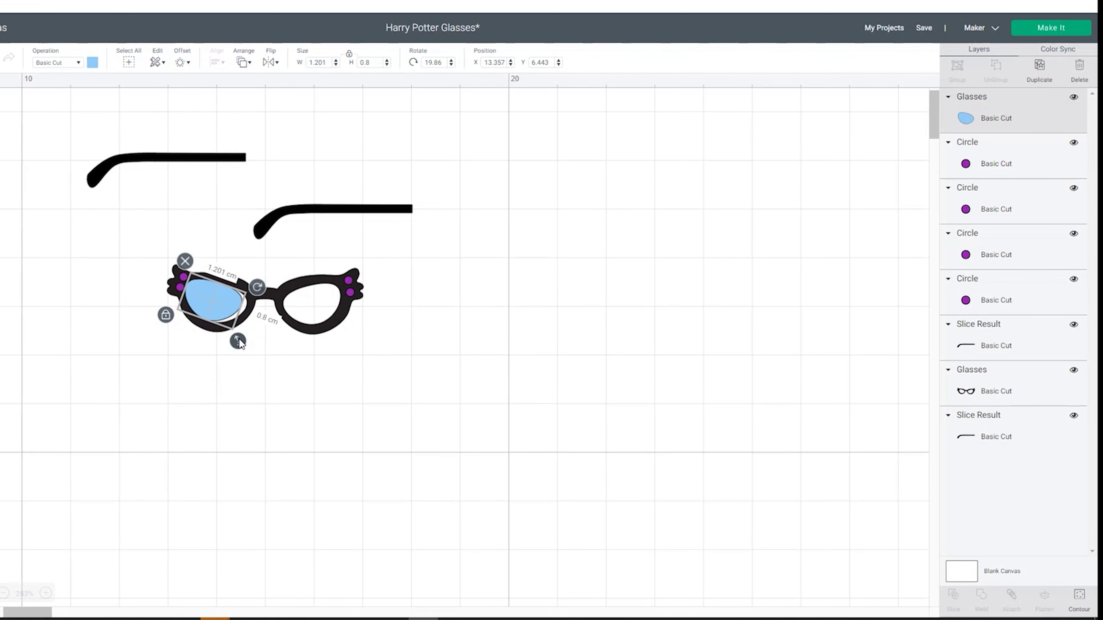
pyautogui.moveTo(245, 350); pyautogui.dragTo(244, 348)
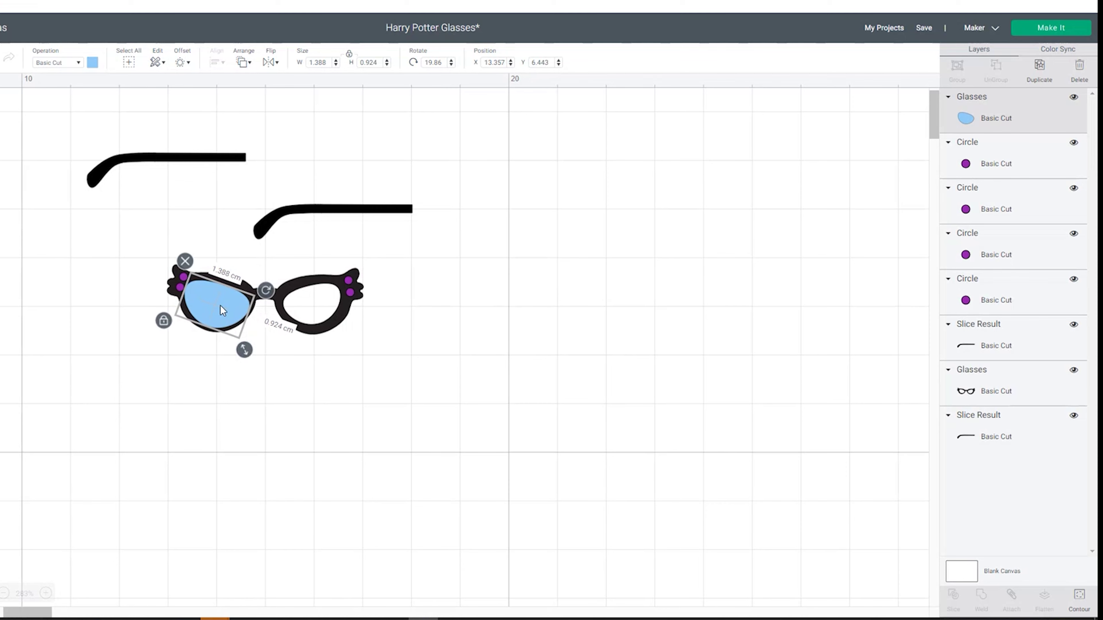
pyautogui.moveTo(220, 306); pyautogui.dragTo(222, 303)
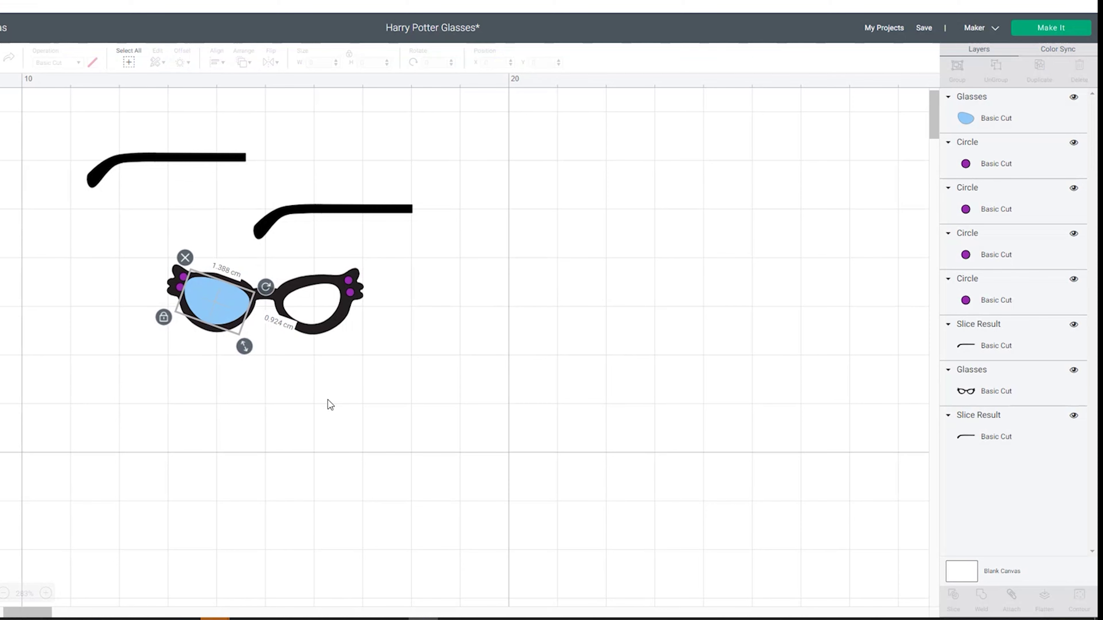
pyautogui.click(327, 400)
# Duplicate the blue lens, flip it horizontally, and place it in the right opening.
pyautogui.click(230, 321)
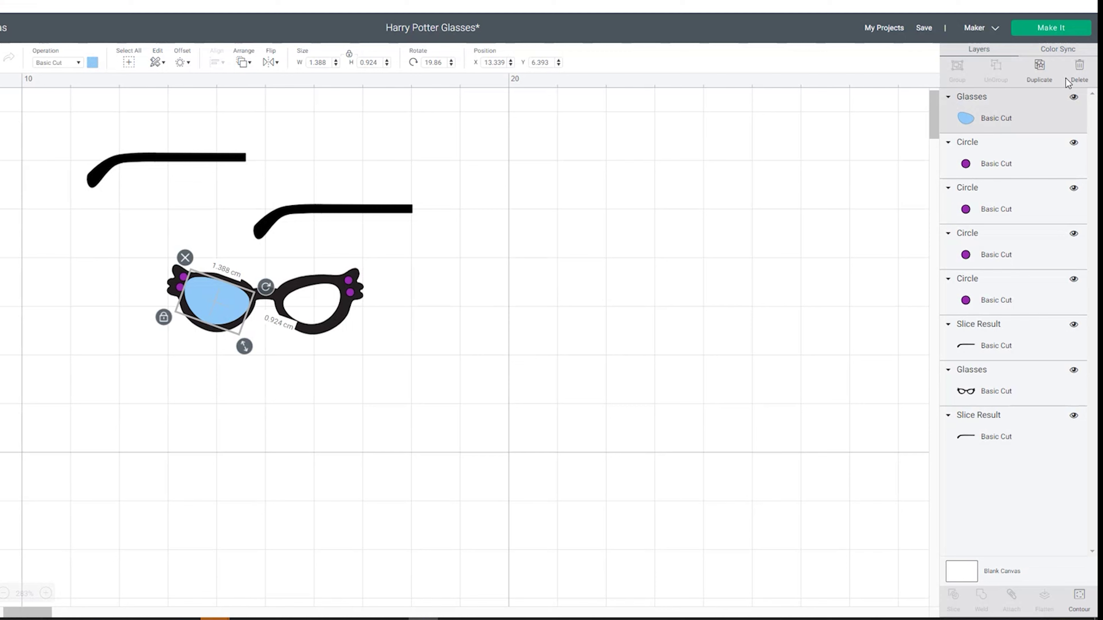
pyautogui.click(1040, 67)
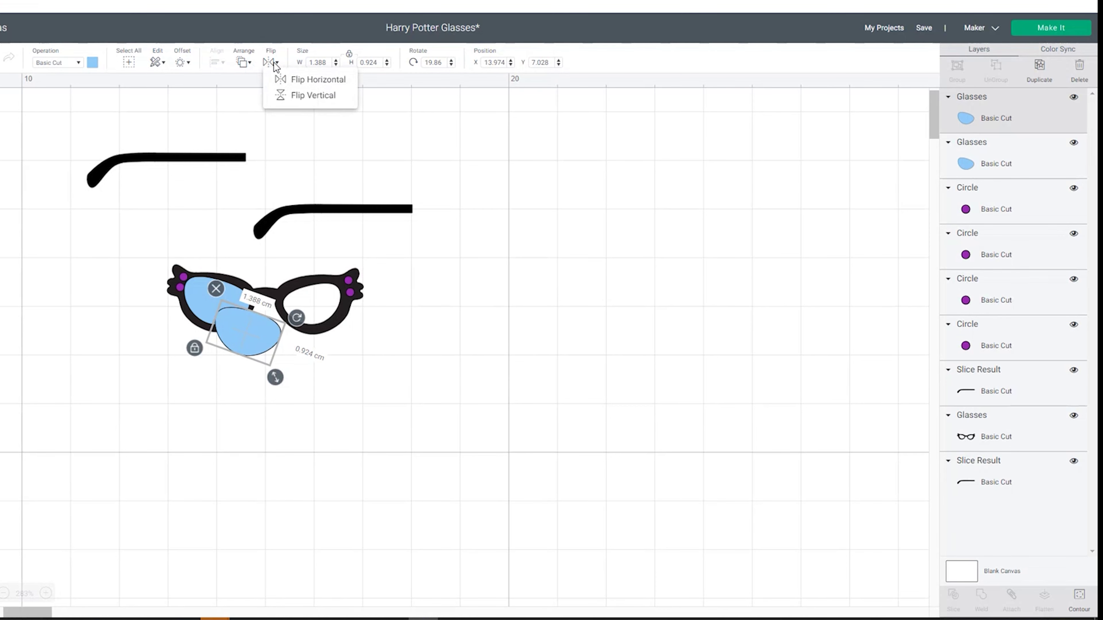
pyautogui.click(293, 82)
pyautogui.moveTo(291, 337); pyautogui.dragTo(353, 310)
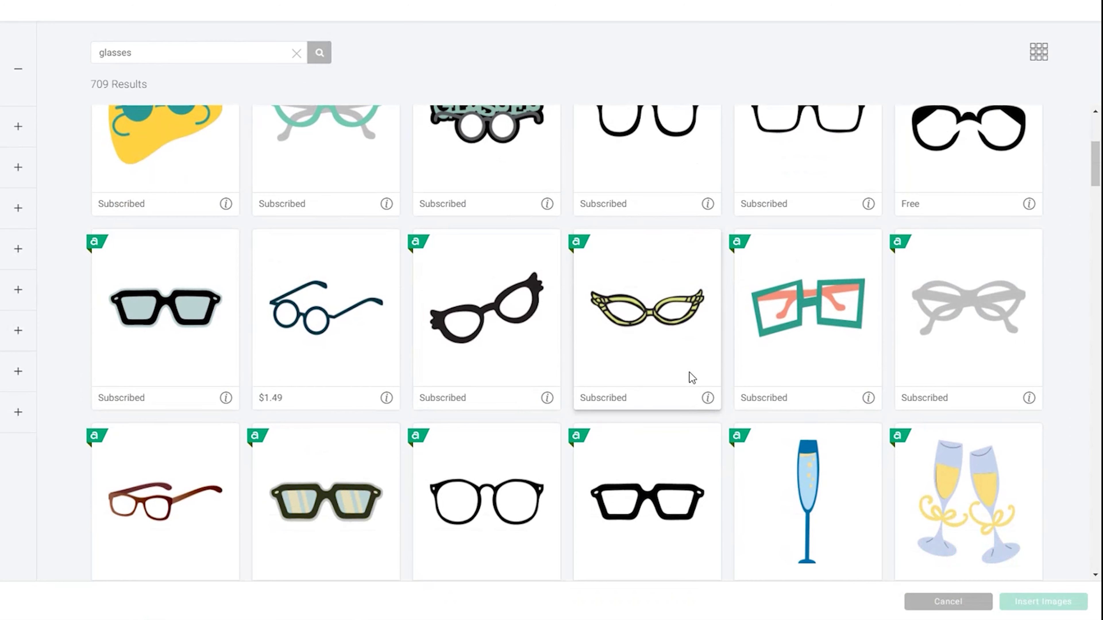
pyautogui.scroll(-3, 652, 377)
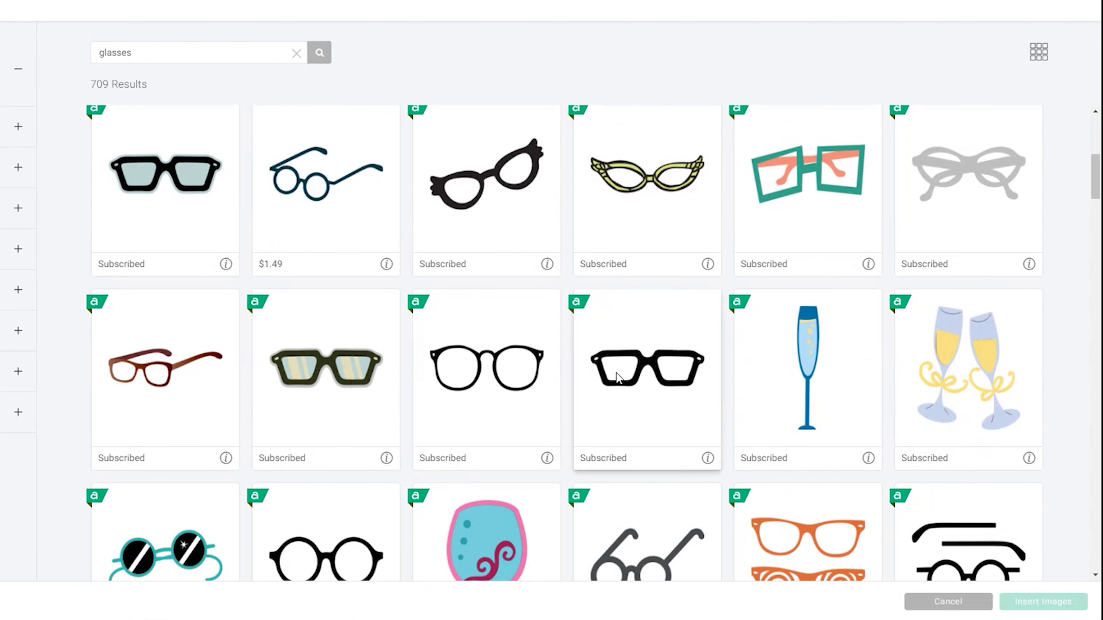
# Insert the round black glasses image into the design.
pyautogui.click(453, 370)
pyautogui.click(1043, 601)
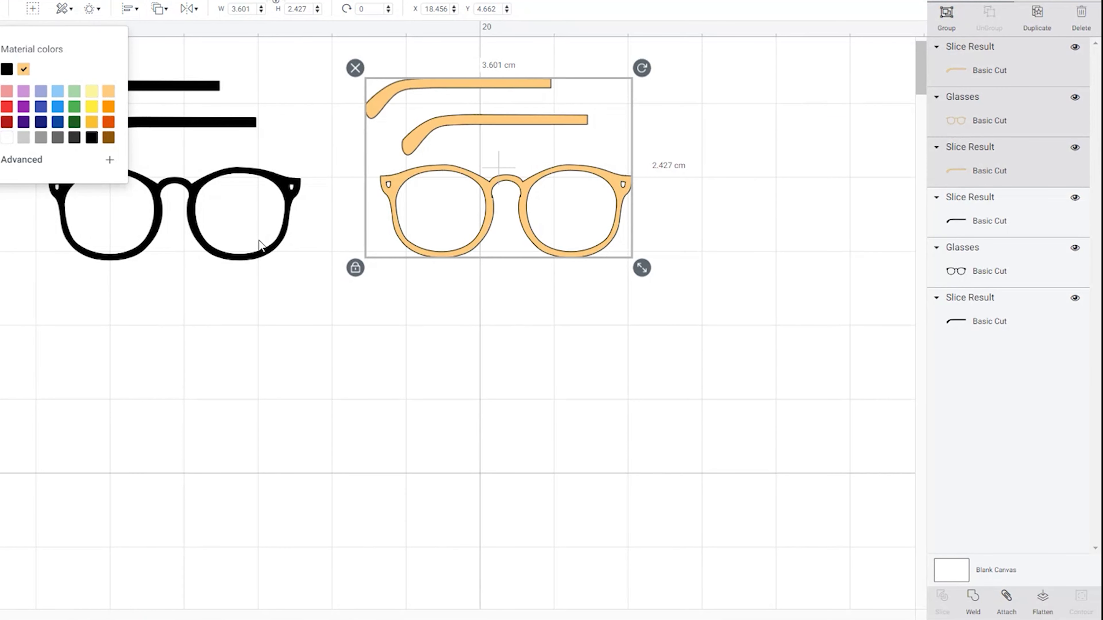
# Reposition an arm of the orange copy, then contour its frame and fit a blue lens into the left opening.
pyautogui.moveTo(426, 116); pyautogui.dragTo(426, 132)
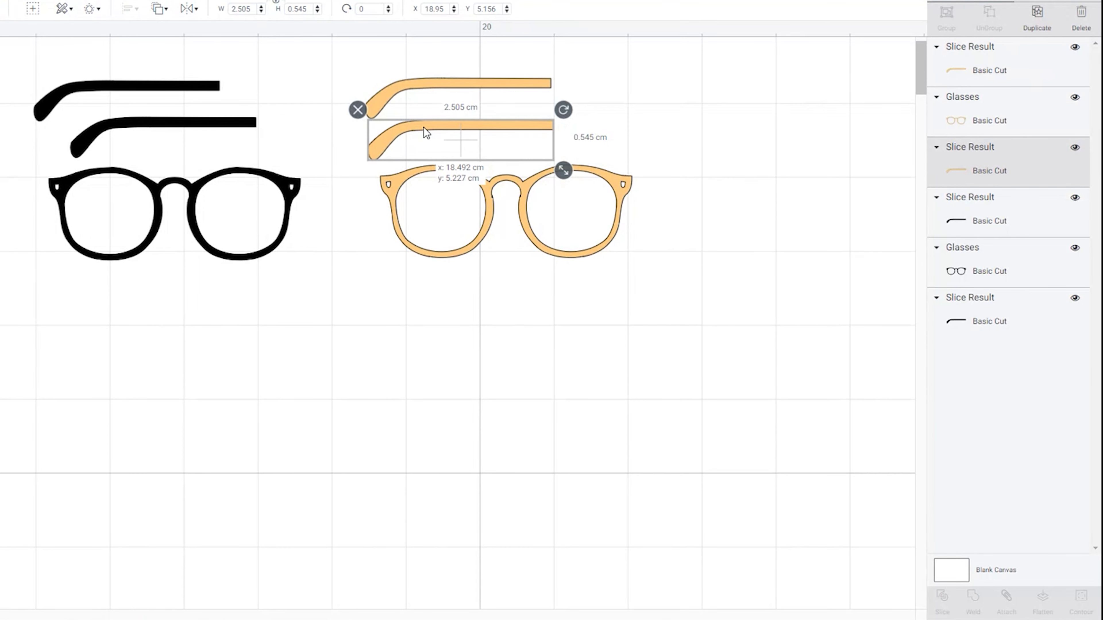
pyautogui.click(517, 331)
pyautogui.click(482, 254)
pyautogui.click(1081, 602)
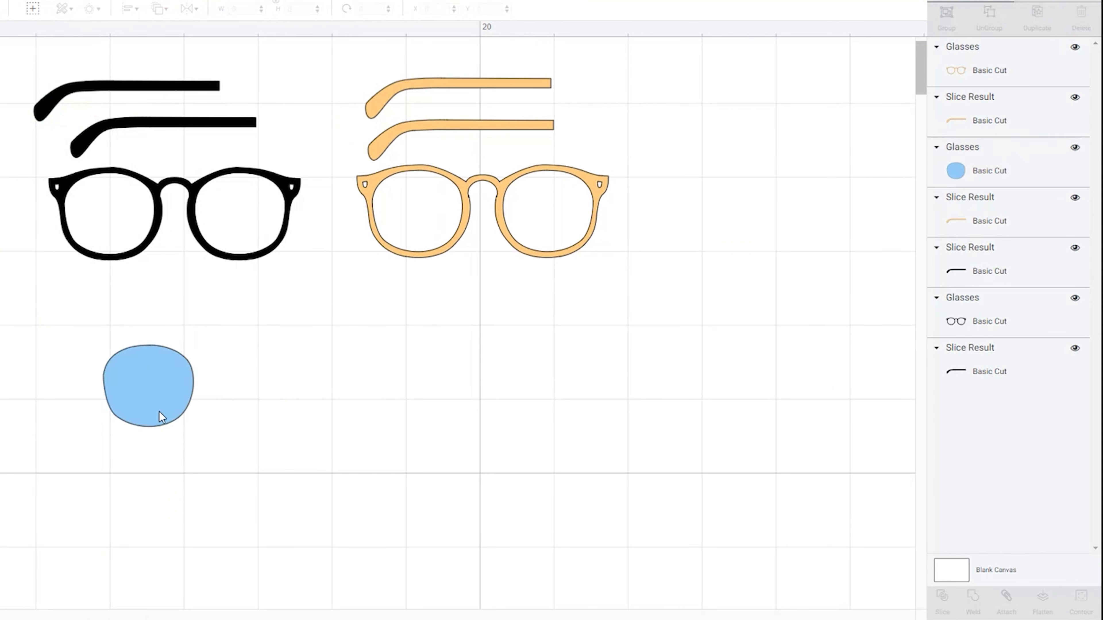
pyautogui.moveTo(476, 270); pyautogui.dragTo(476, 271)
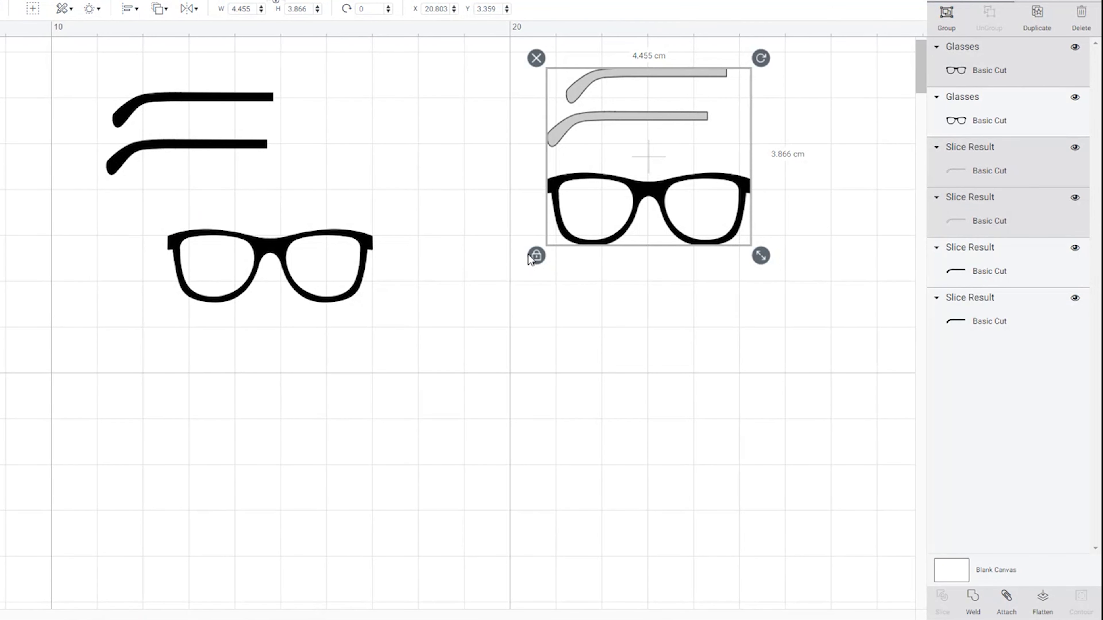
# Colour the square glasses copy and its arms brown, then open Contour on the brown frame.
pyautogui.click(108, 137)
pyautogui.click(626, 334)
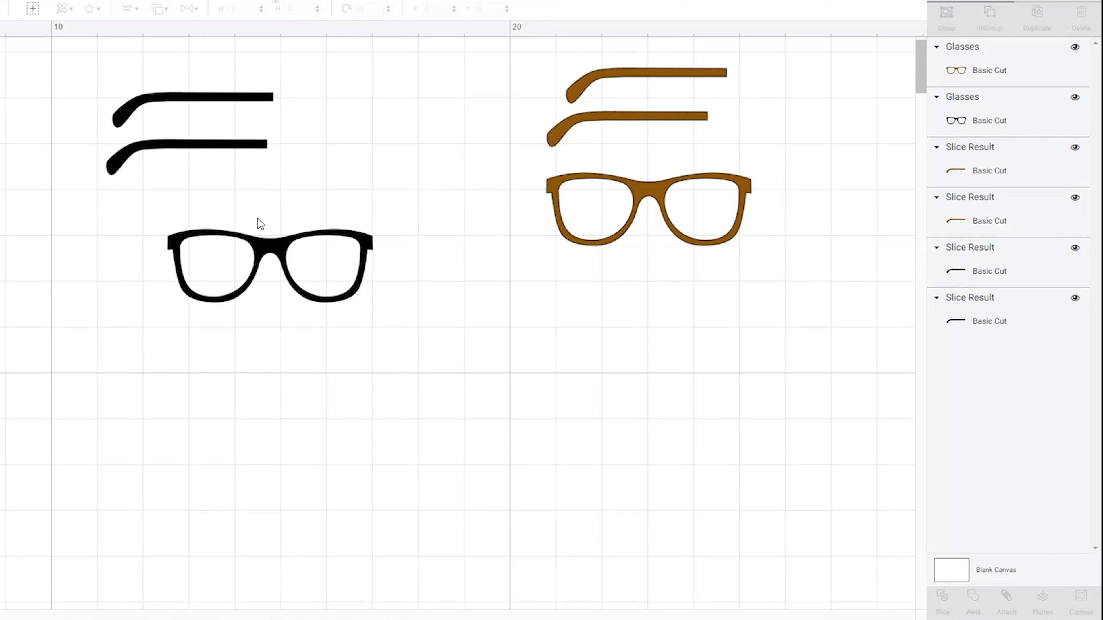
pyautogui.click(1081, 599)
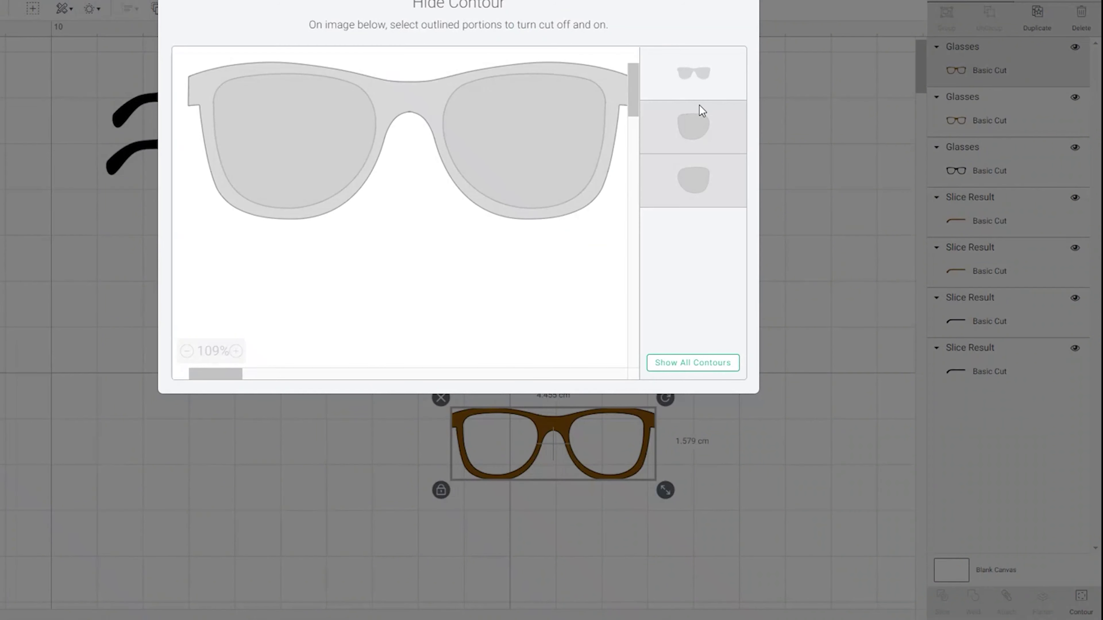